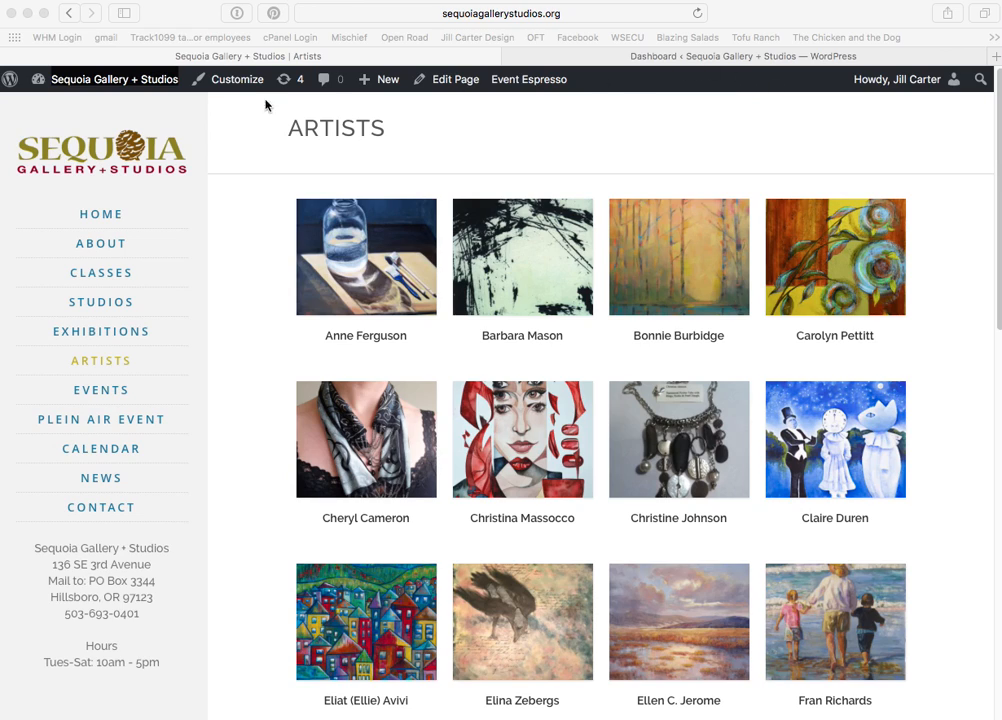
# Switch to the WordPress dashboard and open the first artist in the portfolio list for editing
pyautogui.hotkey('ctrl', 'Tab')
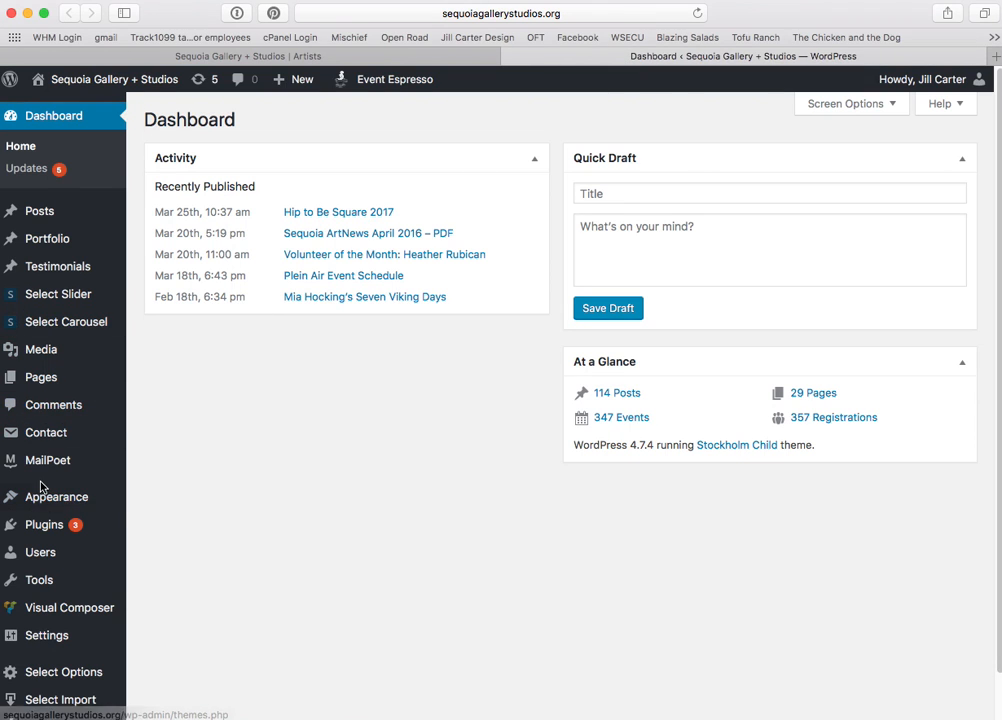
pyautogui.moveTo(72, 498)
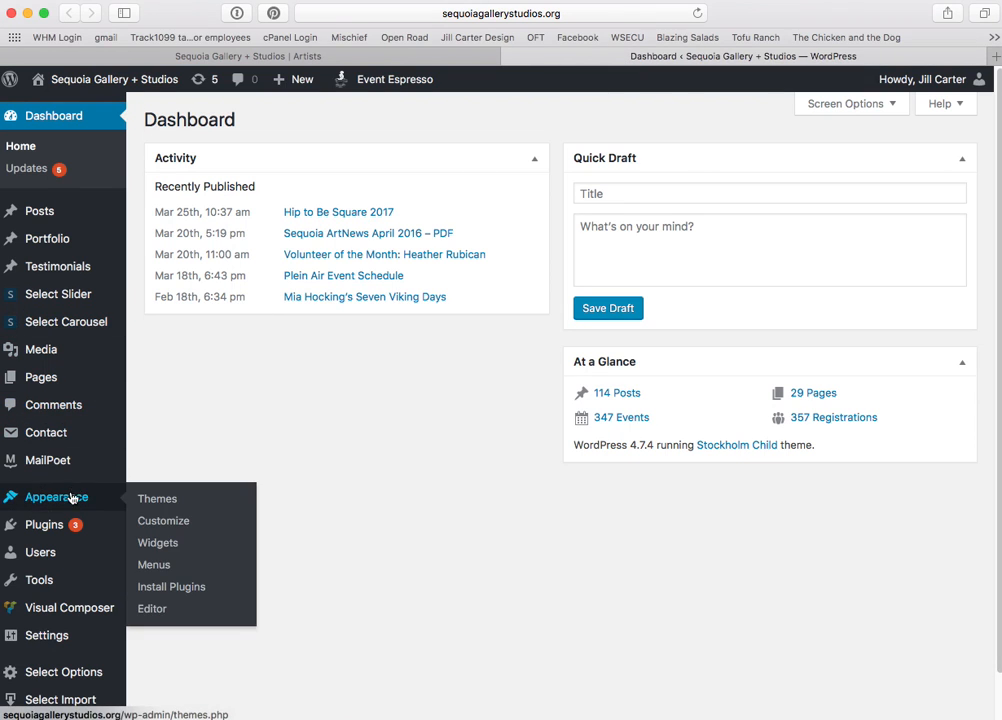
pyautogui.click(62, 241)
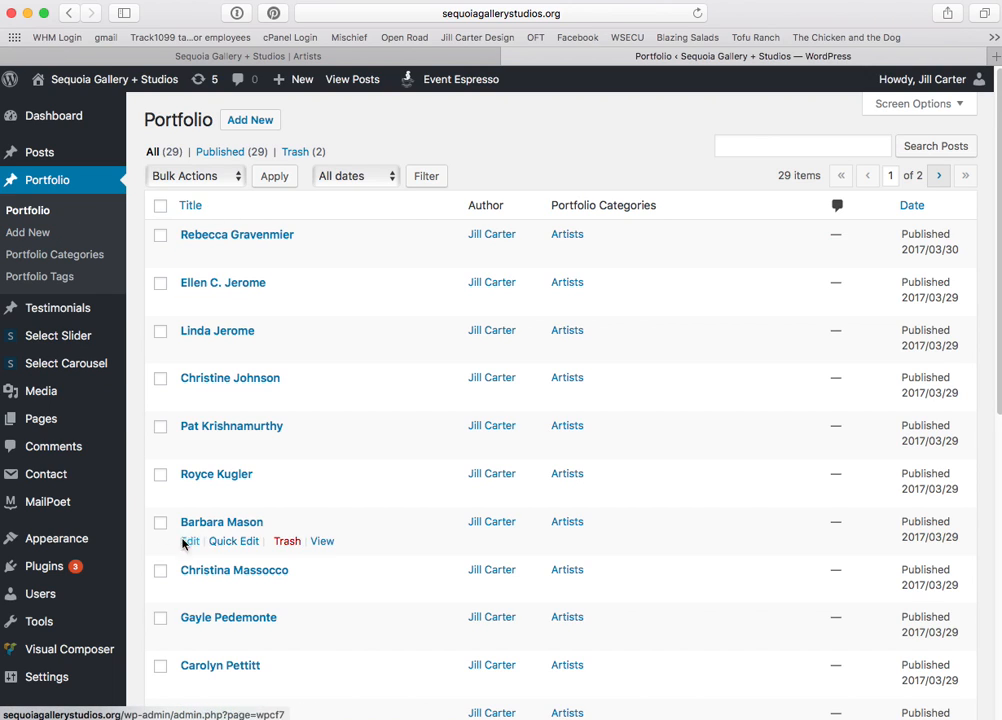
pyautogui.scroll(-8, 243, 415)
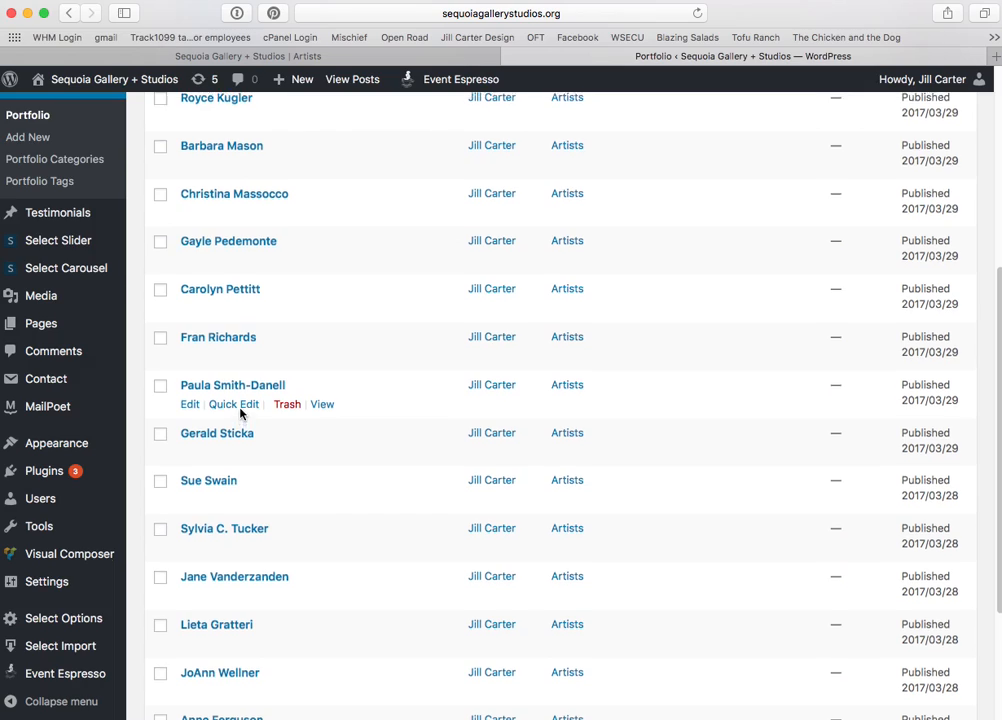
pyautogui.scroll(8, 240, 413)
pyautogui.click(186, 262)
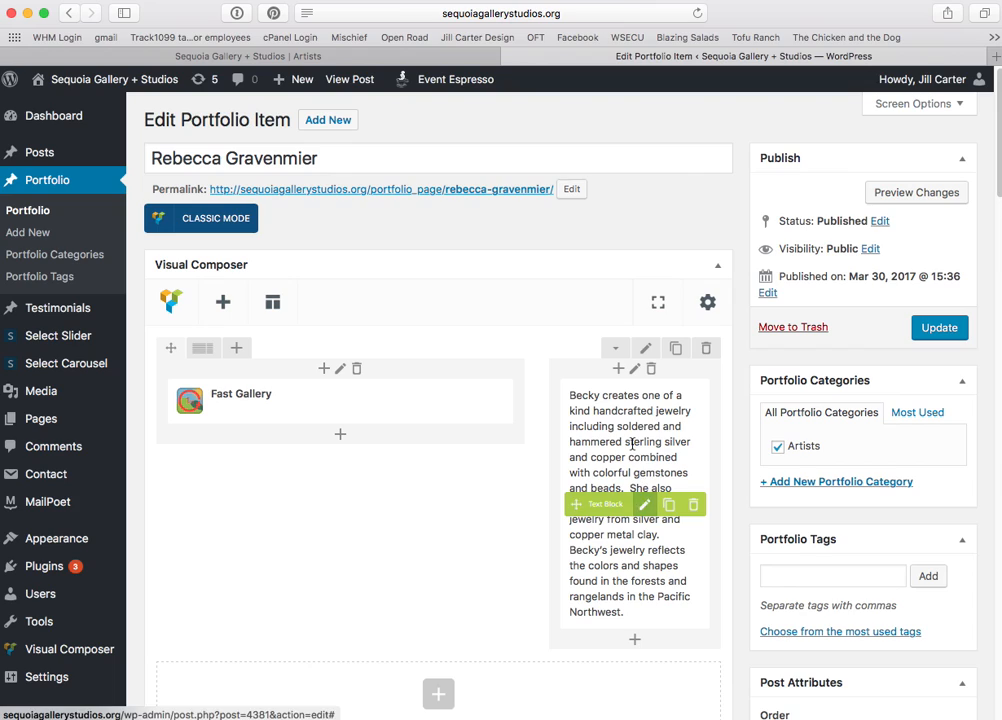
# Review the artist's biography text block, then the general settings of the Fast Gallery element down to its uploaded images
pyautogui.click(644, 510)
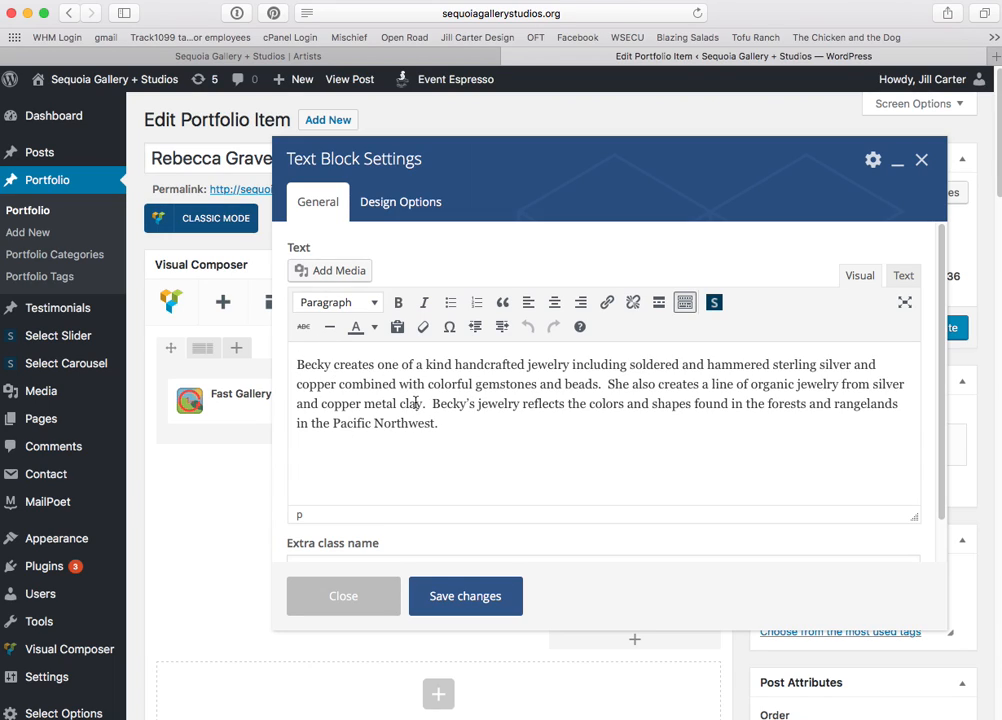
pyautogui.click(465, 596)
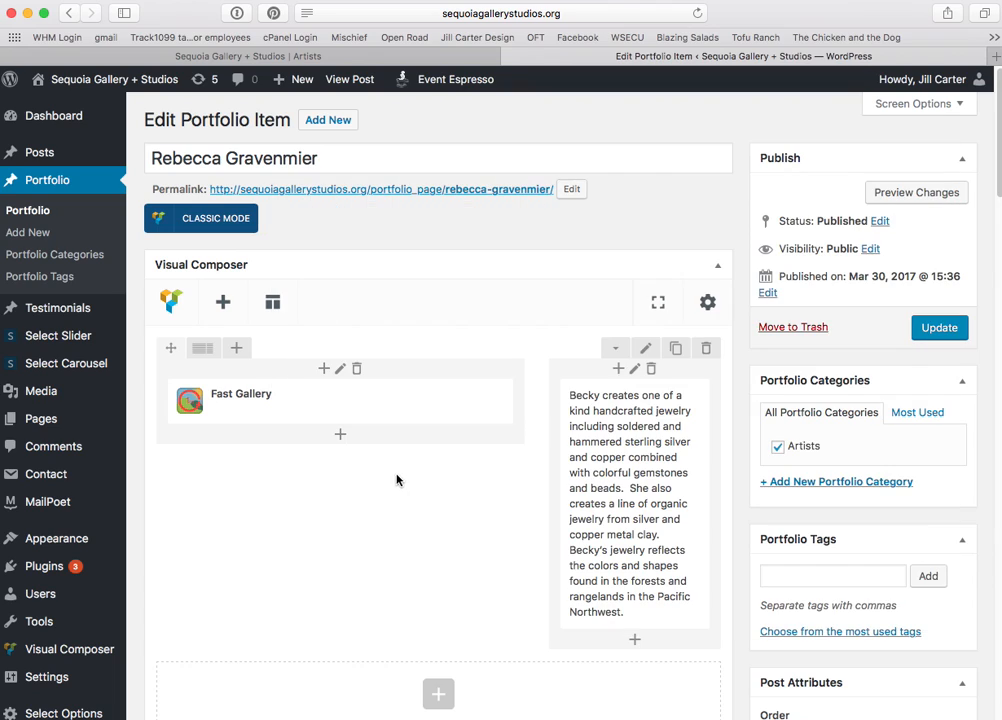
pyautogui.moveTo(340, 402)
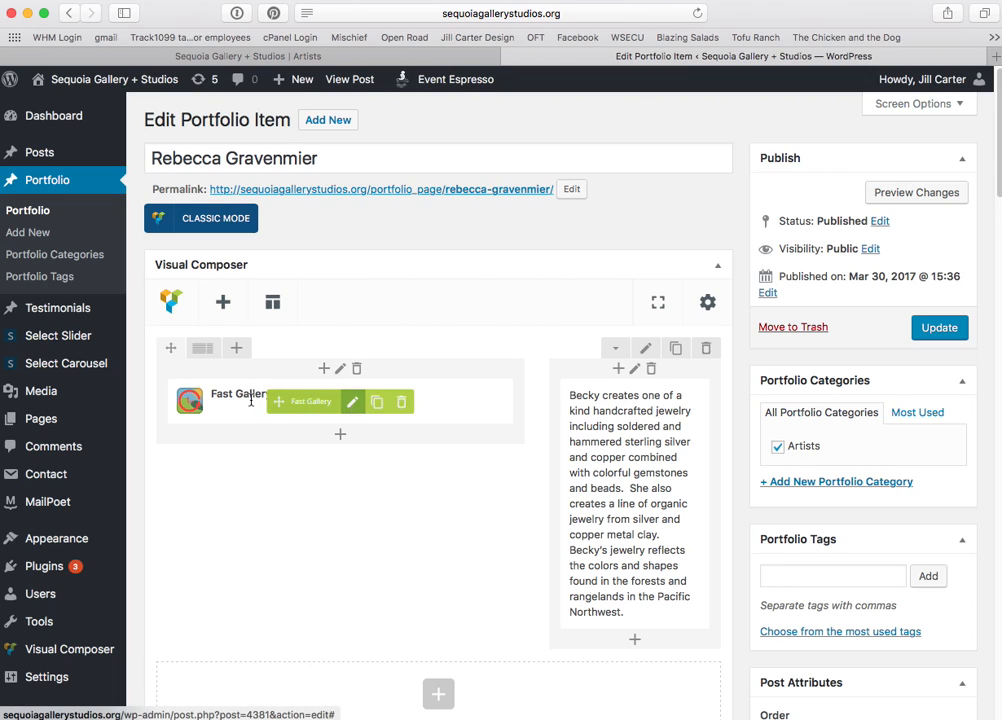
pyautogui.click(353, 408)
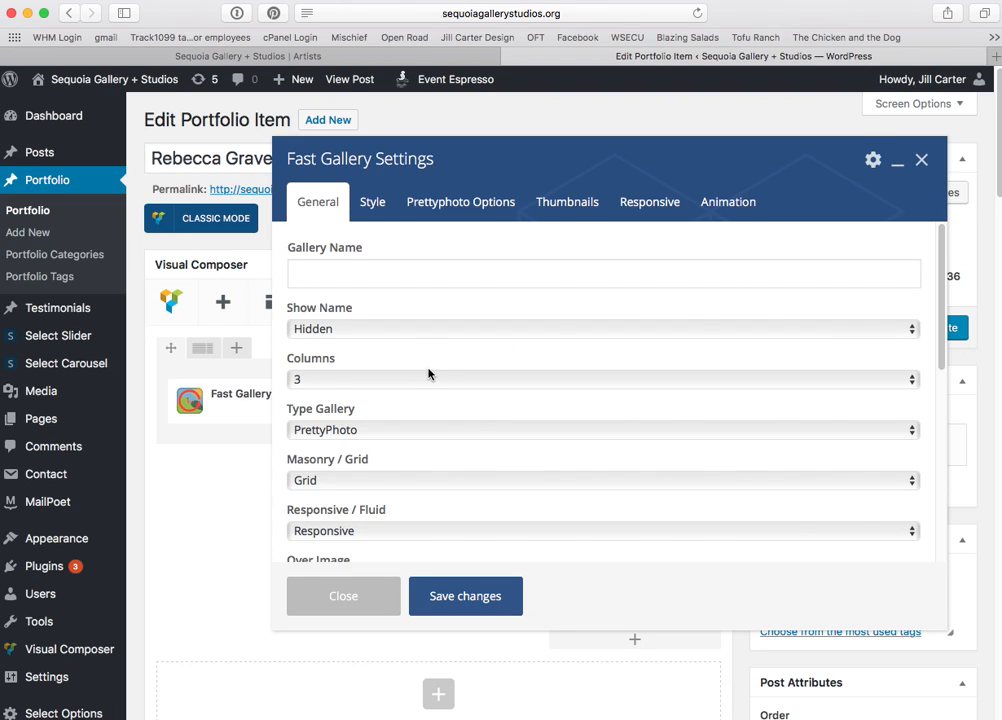
pyautogui.scroll(-3, 410, 378)
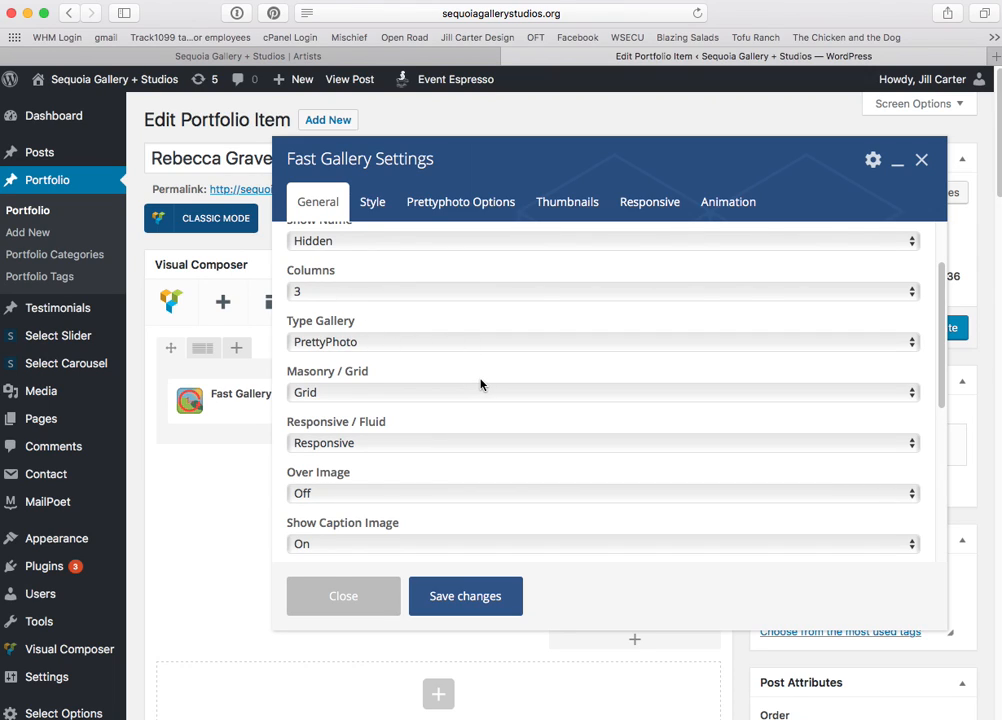
pyautogui.scroll(-5, 446, 413)
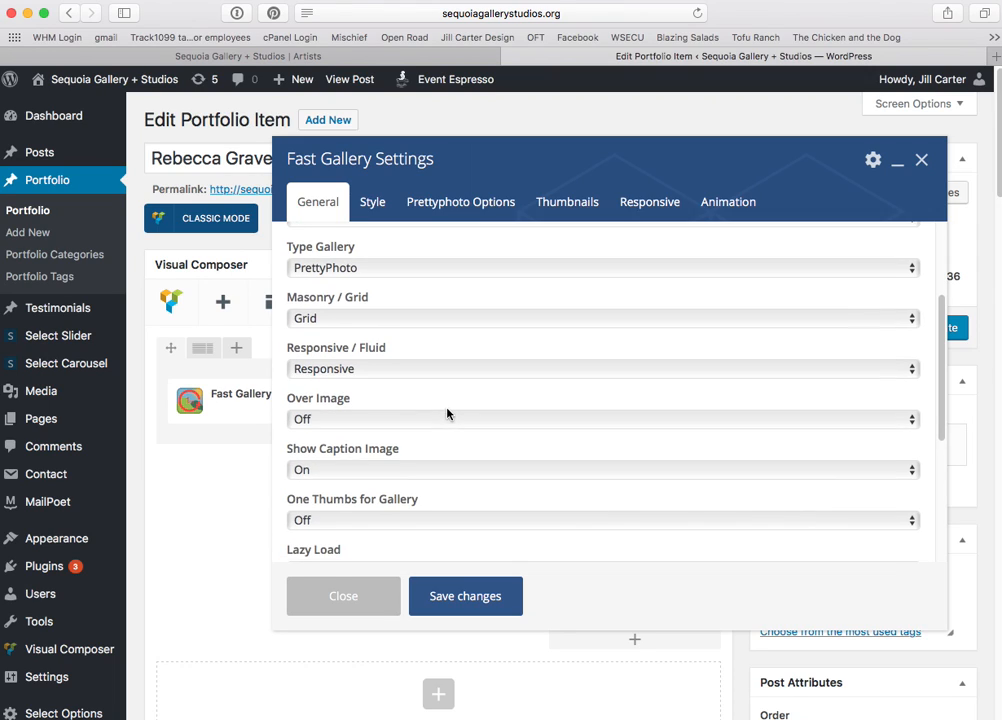
pyautogui.scroll(-6, 447, 410)
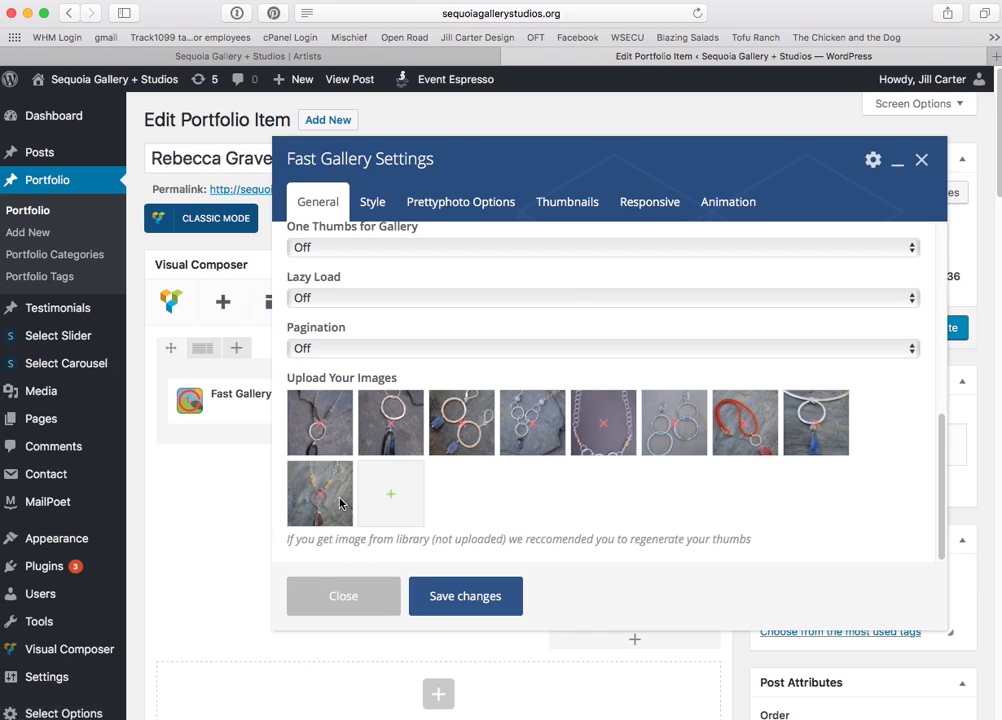
# Open the gallery's image selection and toggle the hammered silver earrings image off and back on
pyautogui.click(391, 495)
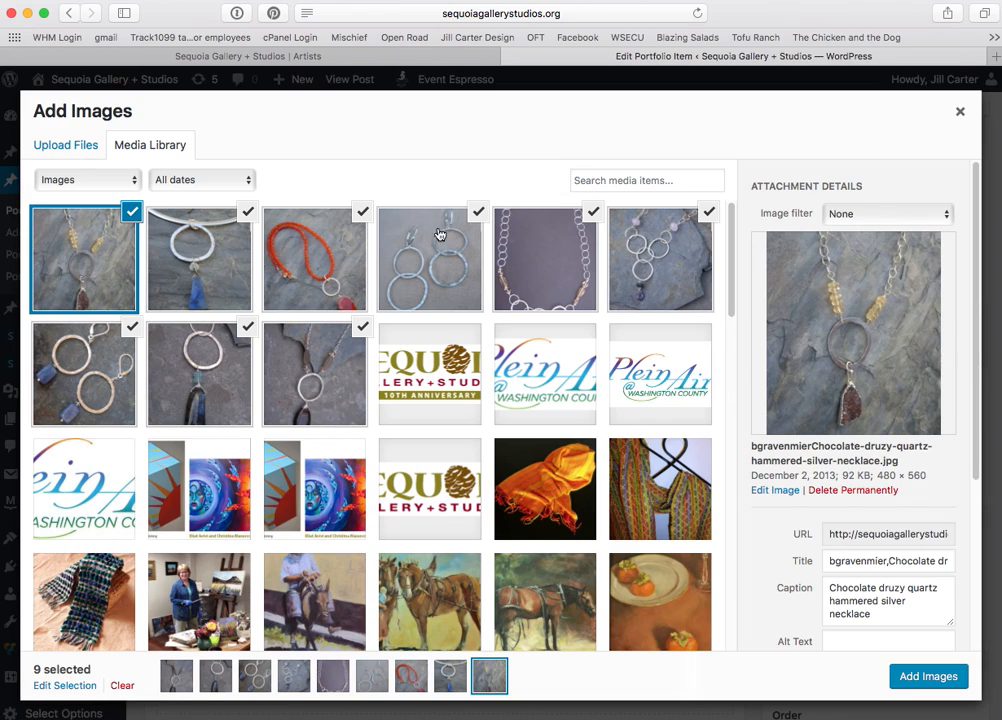
pyautogui.click(478, 214)
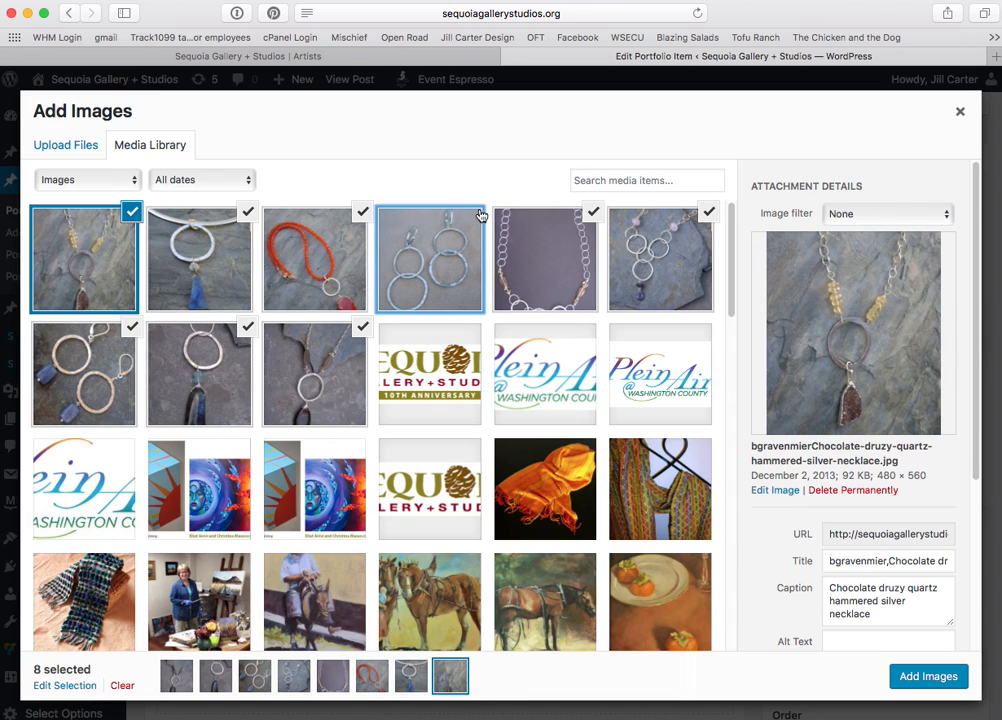
pyautogui.click(479, 214)
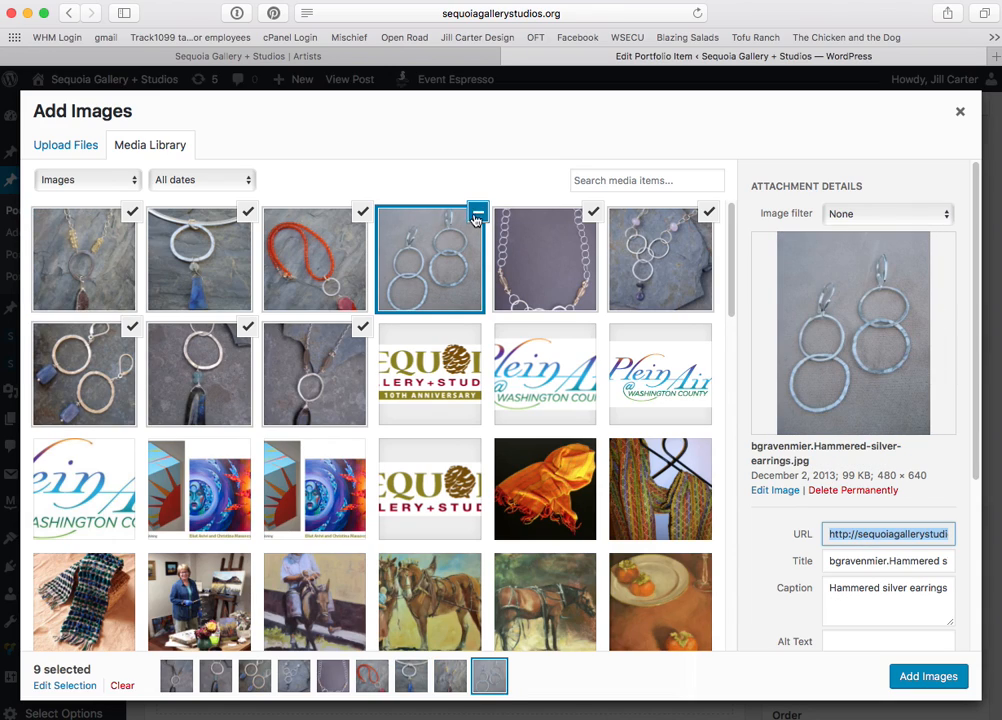
pyautogui.click(478, 214)
pyautogui.click(477, 217)
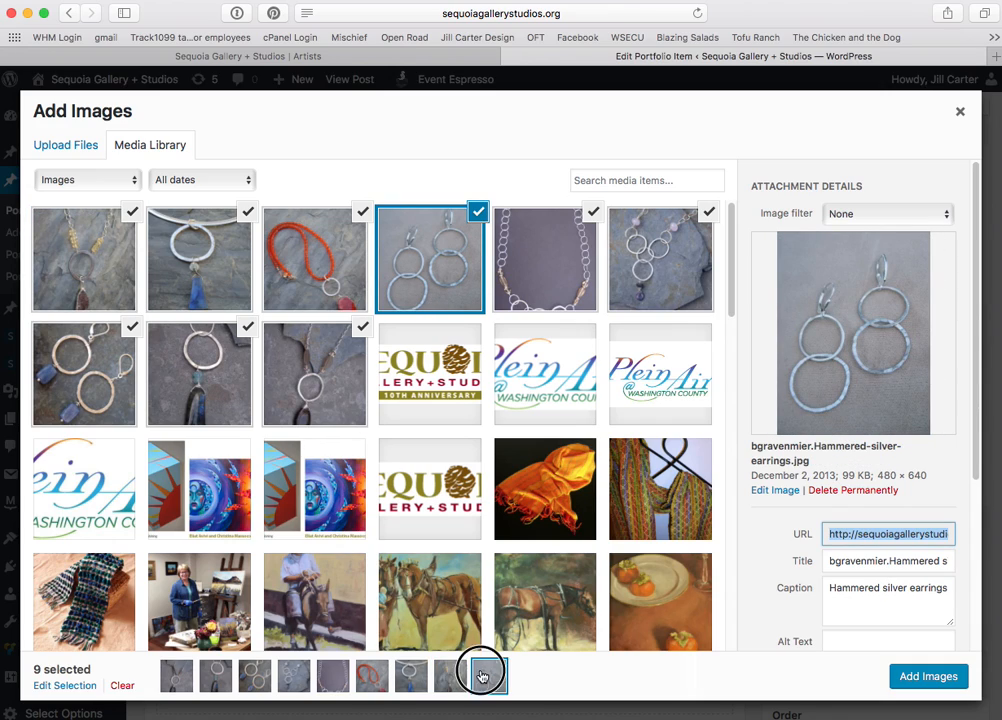
# Try moving the hammered silver earrings to third place in the image selection, and close the gallery settings without saving
pyautogui.click(418, 671)
pyautogui.click(63, 687)
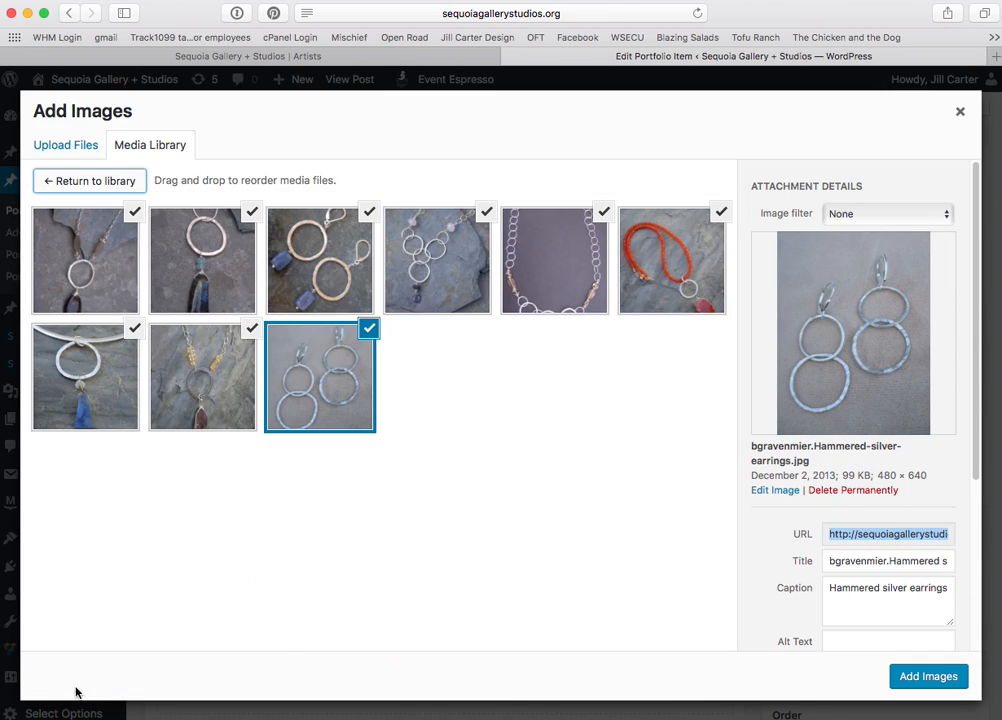
pyautogui.moveTo(297, 407); pyautogui.dragTo(310, 310)
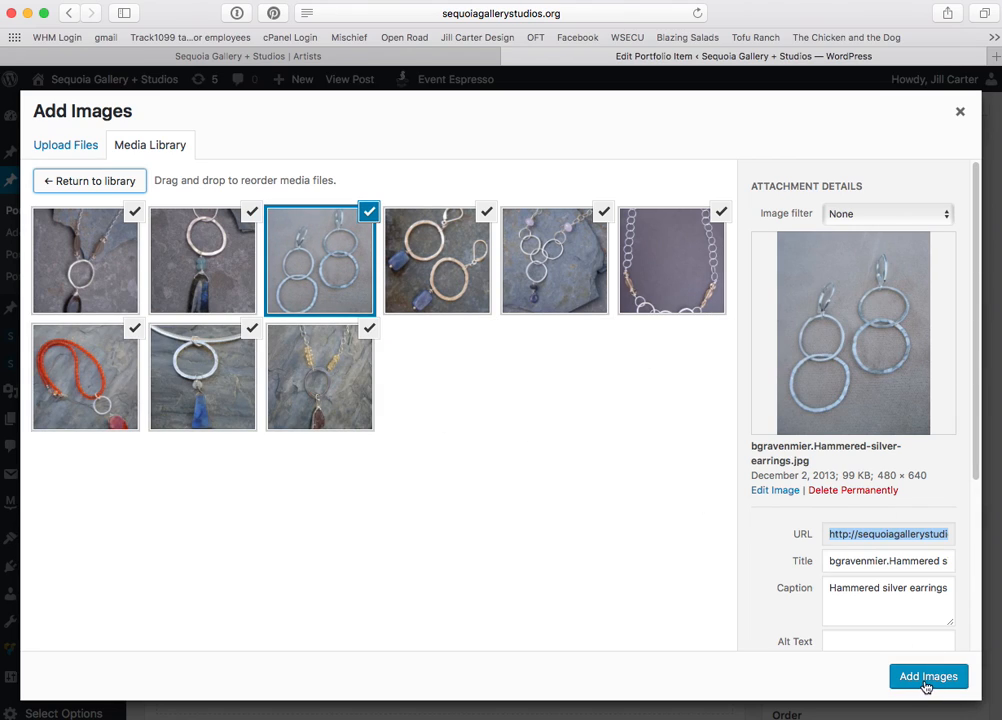
pyautogui.click(960, 111)
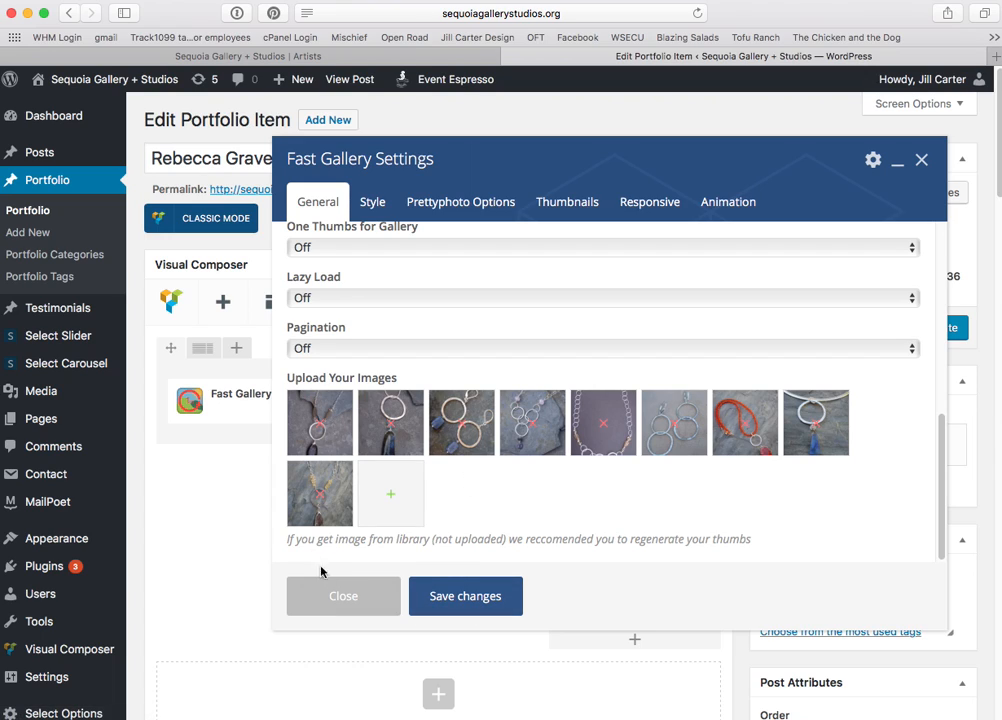
pyautogui.click(339, 598)
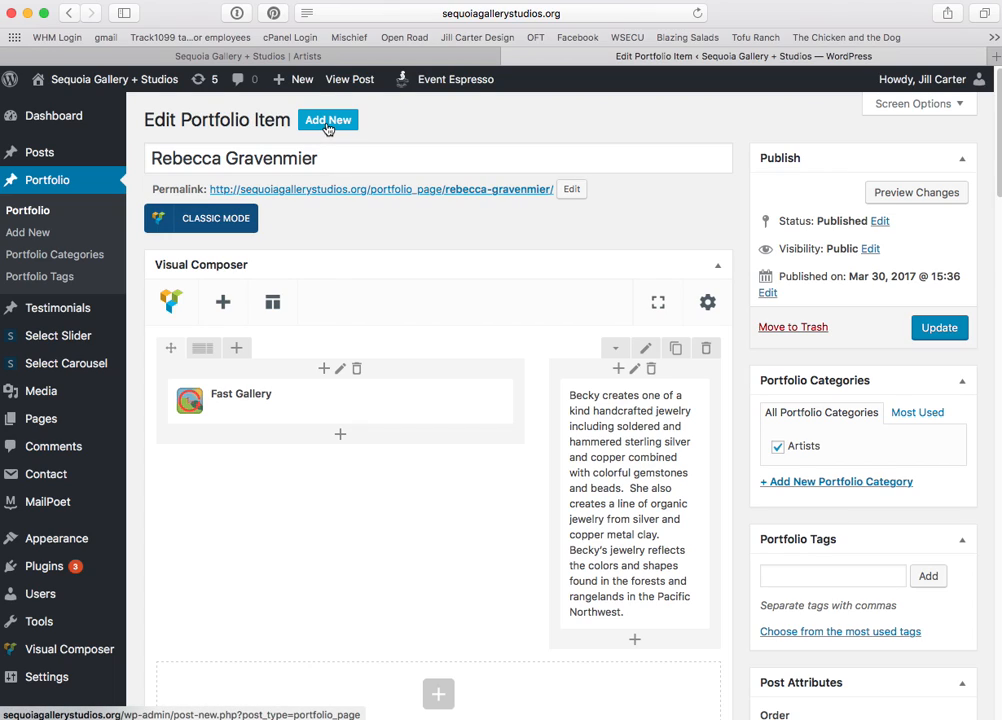
# Start a new portfolio item in the backend editor and add a Fast Gallery element to it
pyautogui.click(29, 233)
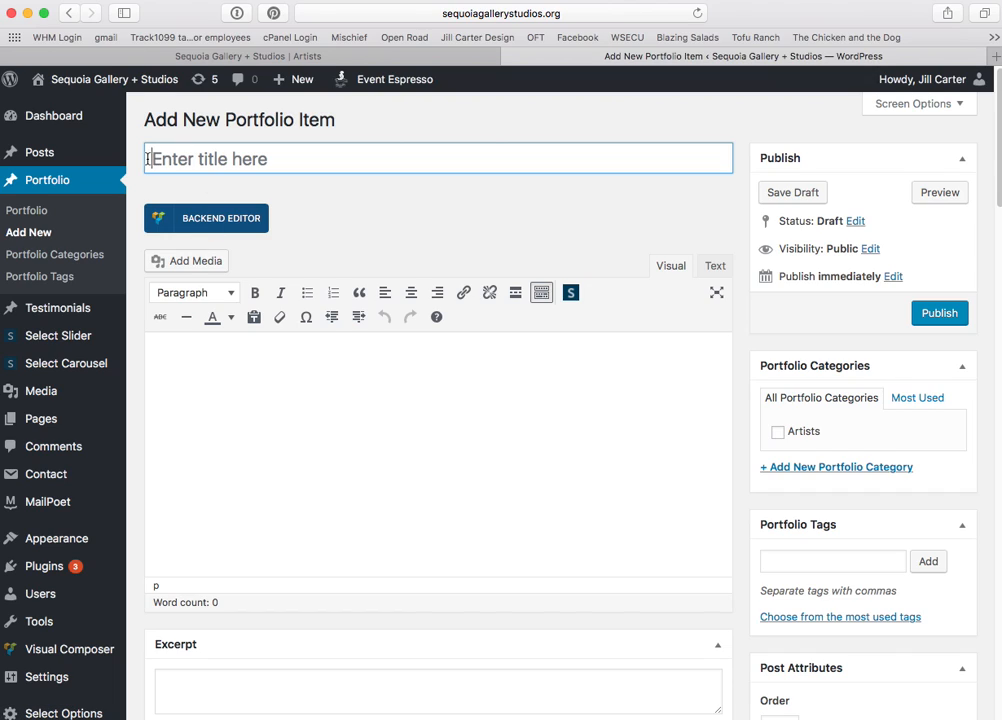
pyautogui.click(220, 222)
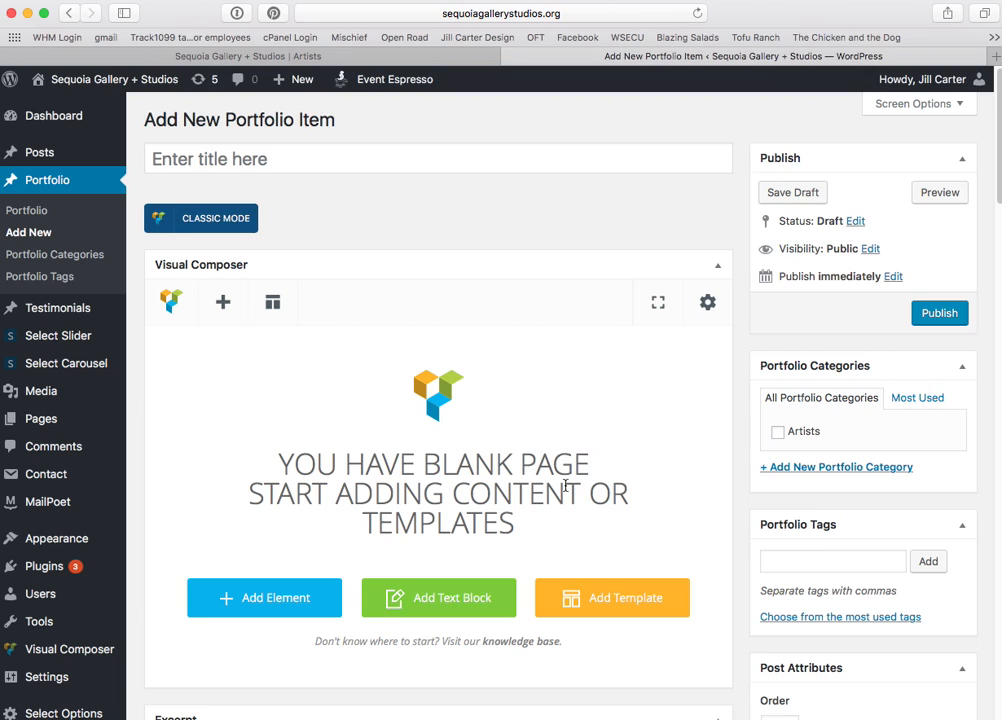
pyautogui.click(270, 600)
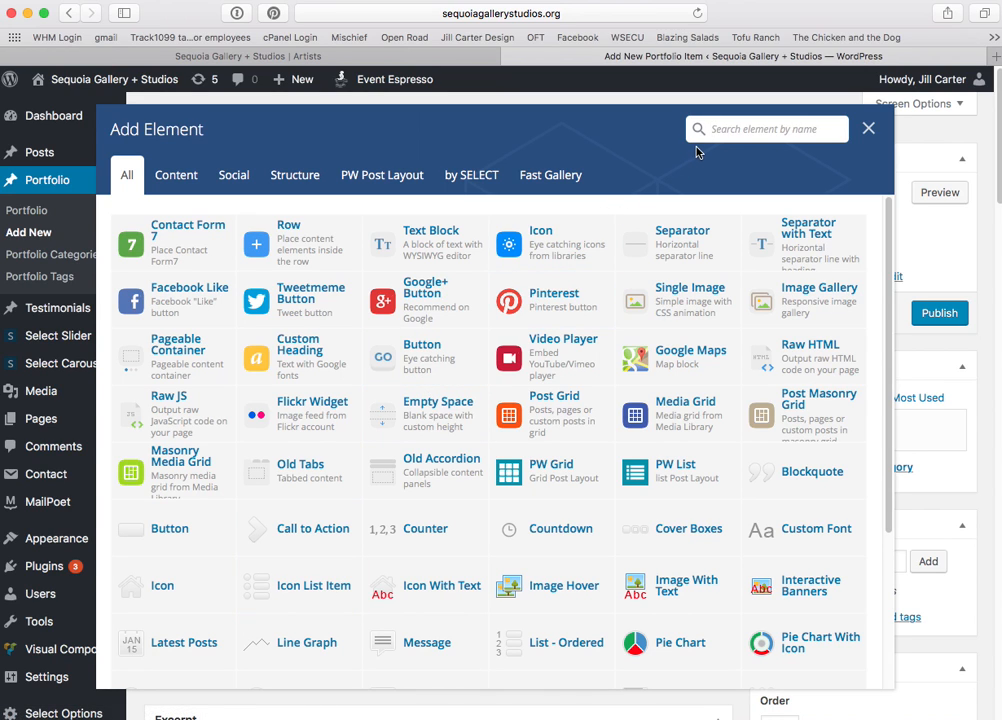
pyautogui.write('fast gallery')
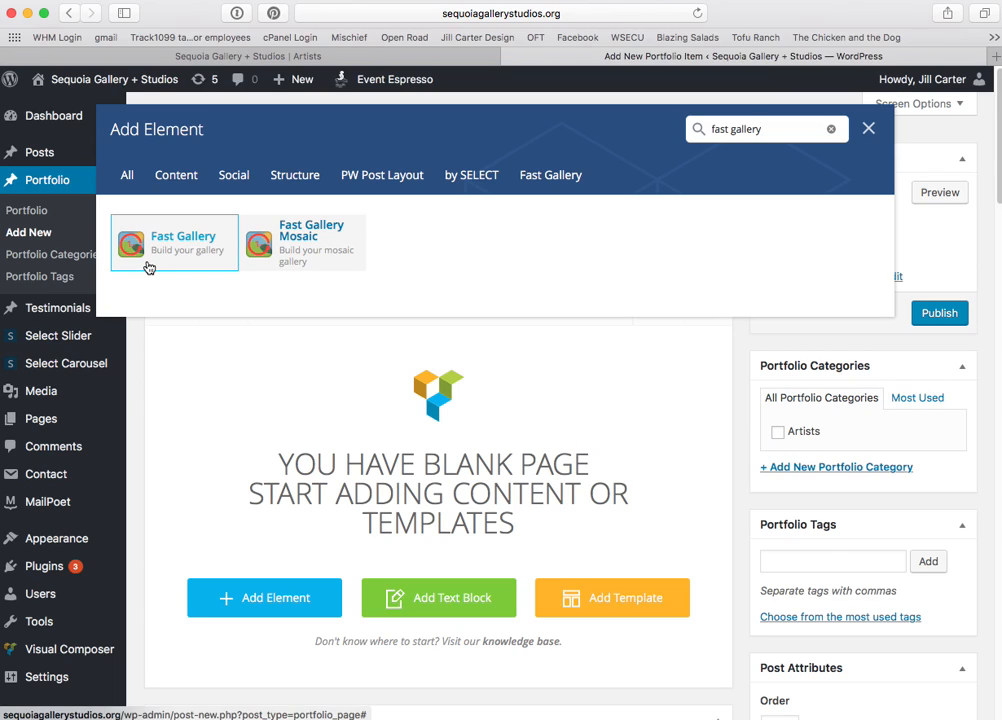
pyautogui.click(177, 247)
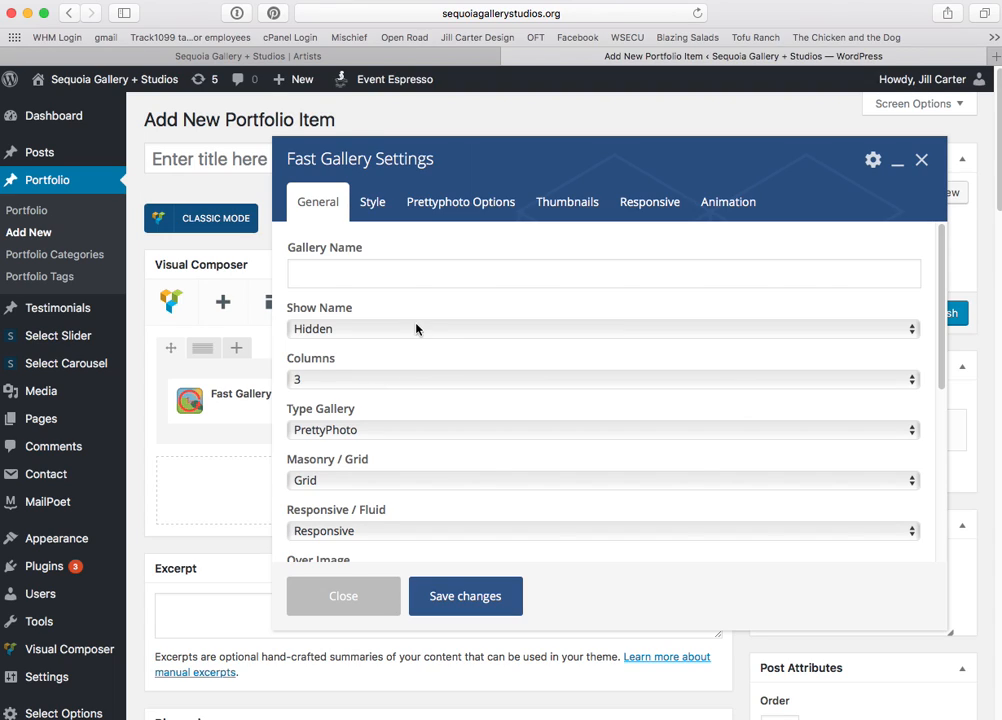
# Add the Tangerine Sunset and Let's Party! twill scarf images from the media library to the gallery and save its settings
pyautogui.scroll(-8, 433, 398)
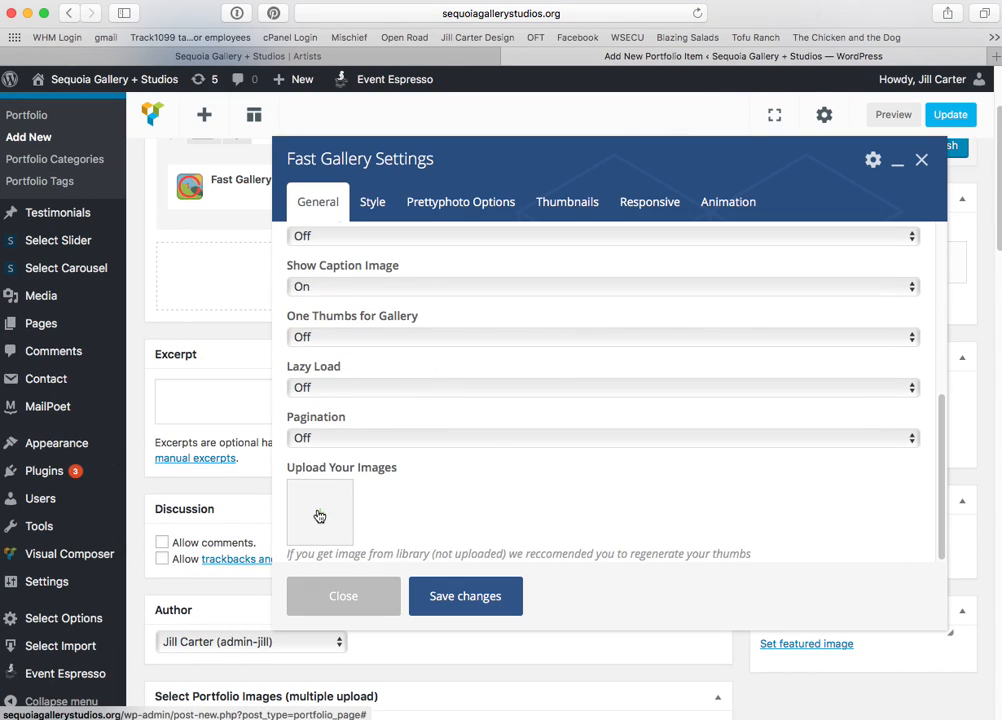
pyautogui.click(320, 514)
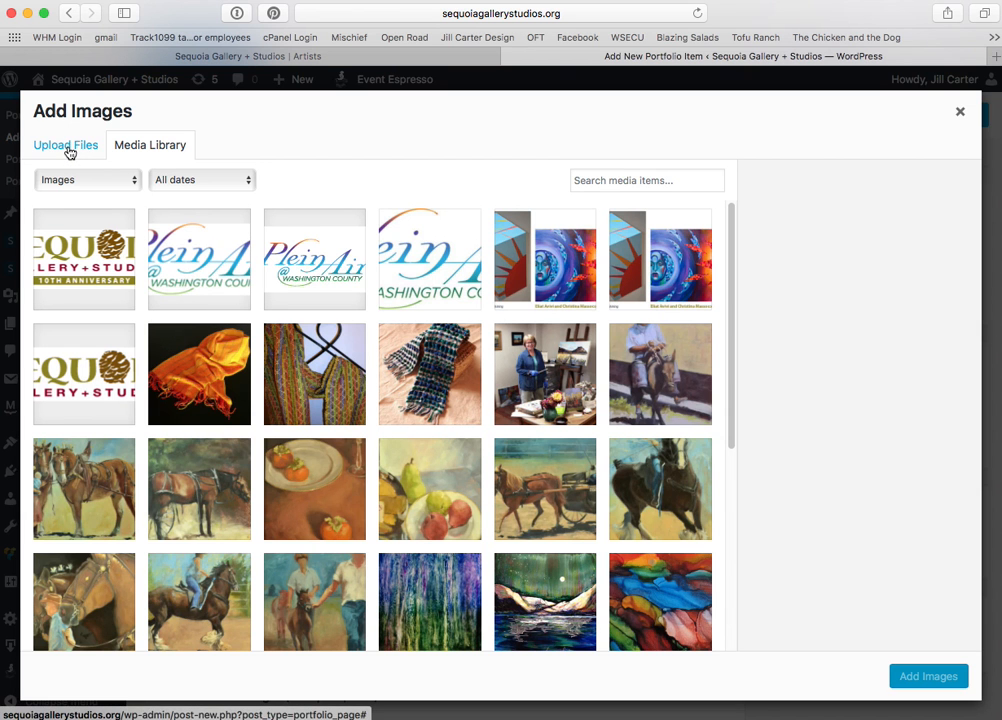
pyautogui.click(200, 387)
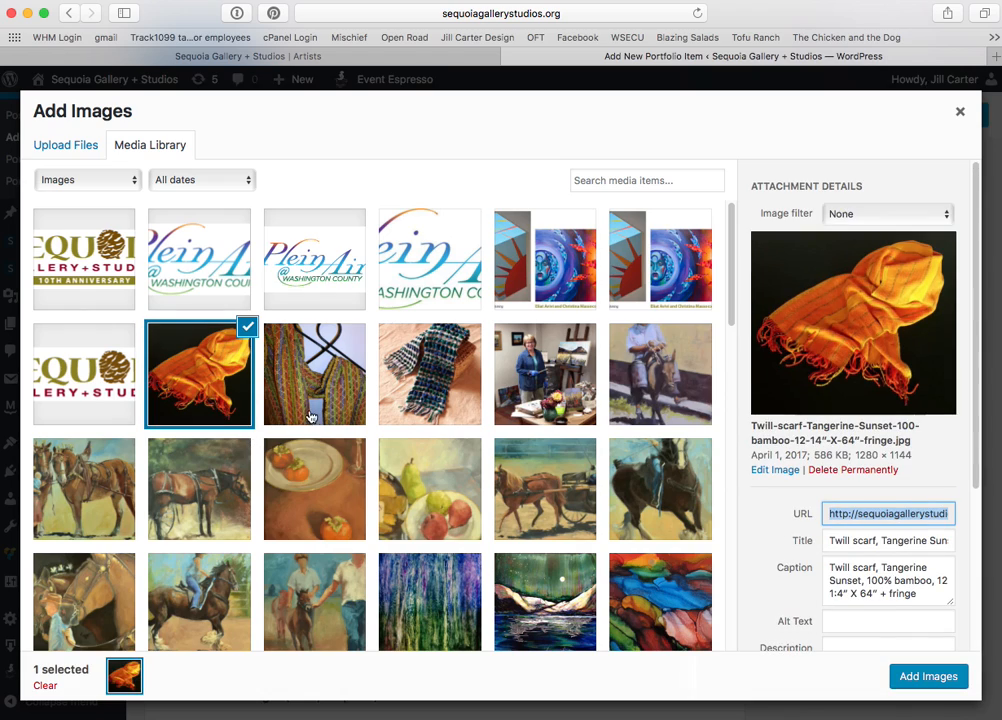
pyautogui.click(320, 378)
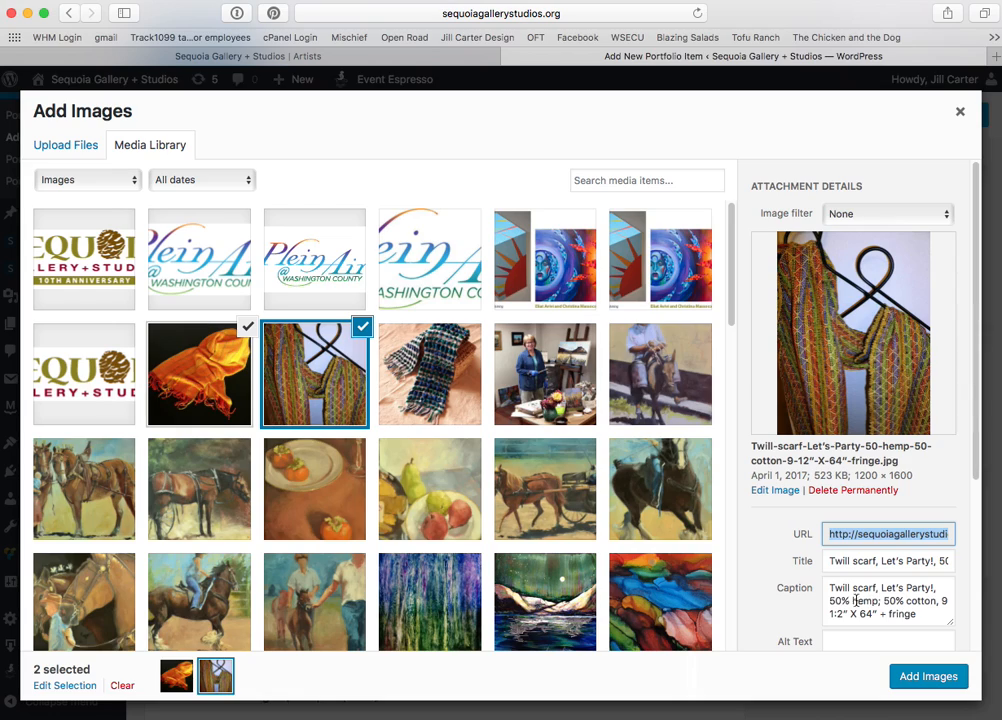
pyautogui.click(912, 680)
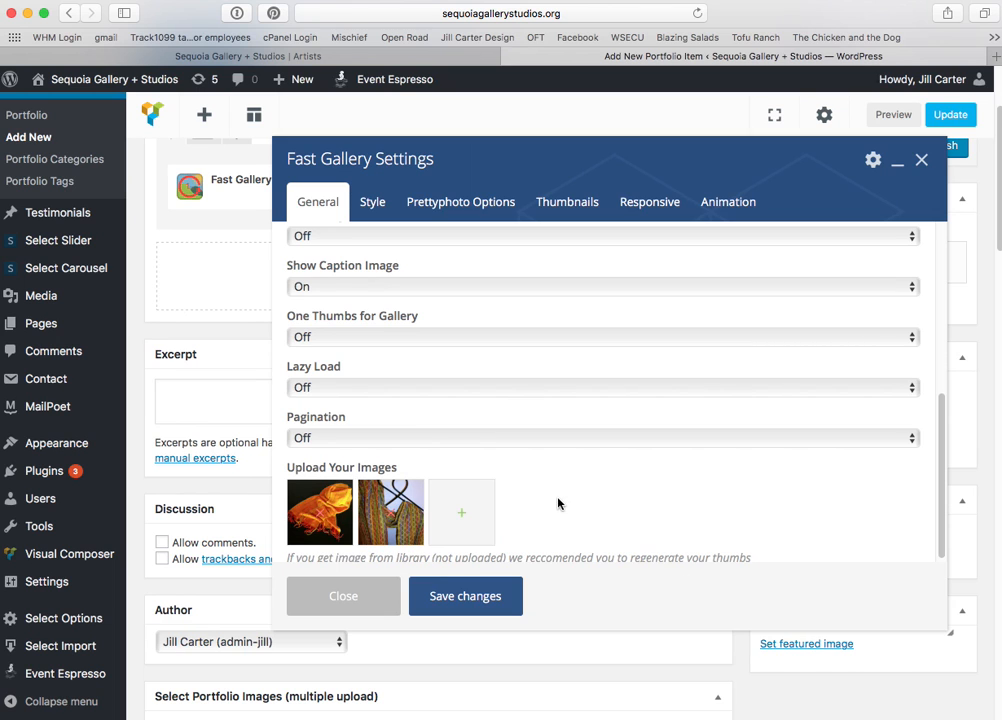
pyautogui.click(460, 597)
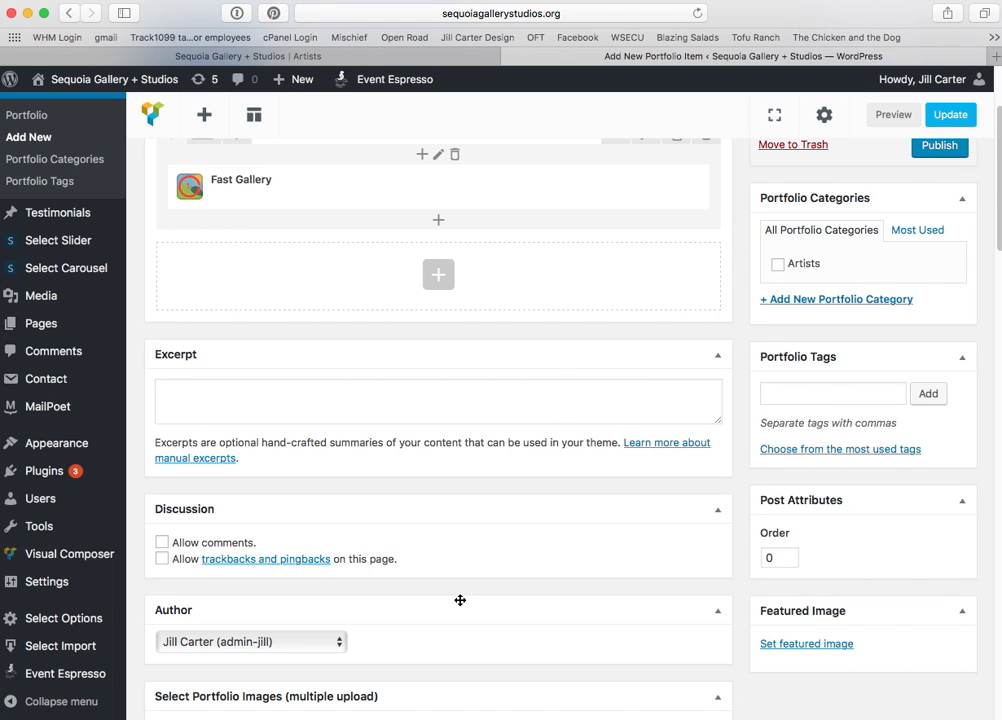
# Split the gallery's row into two columns, two-thirds wide for the gallery and one-third wide beside it
pyautogui.scroll(5, 557, 347)
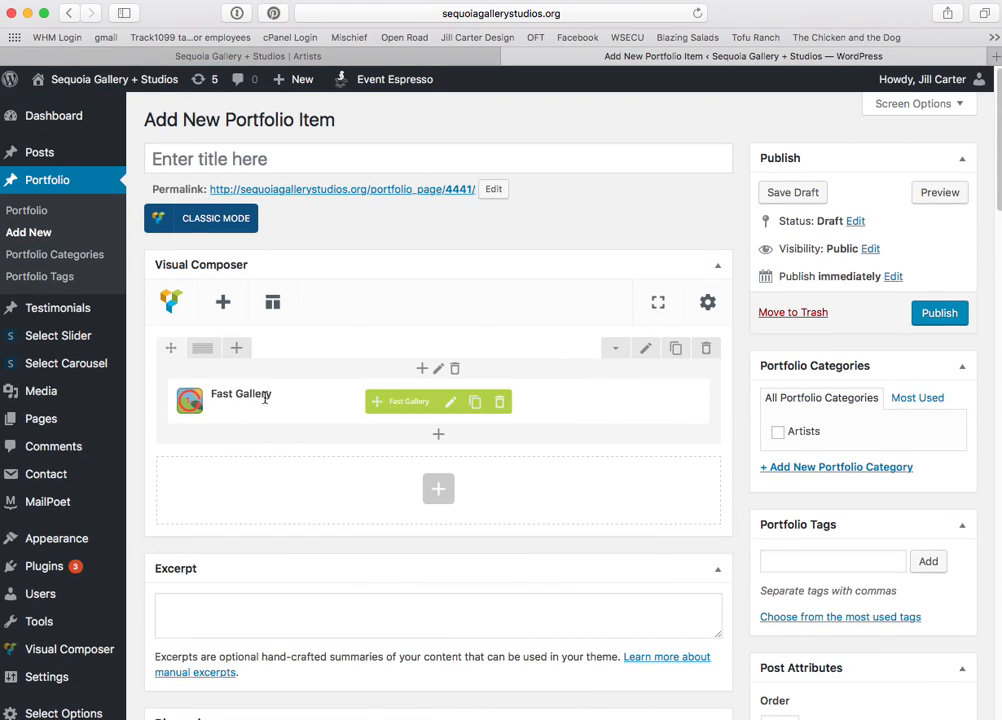
pyautogui.moveTo(633, 405)
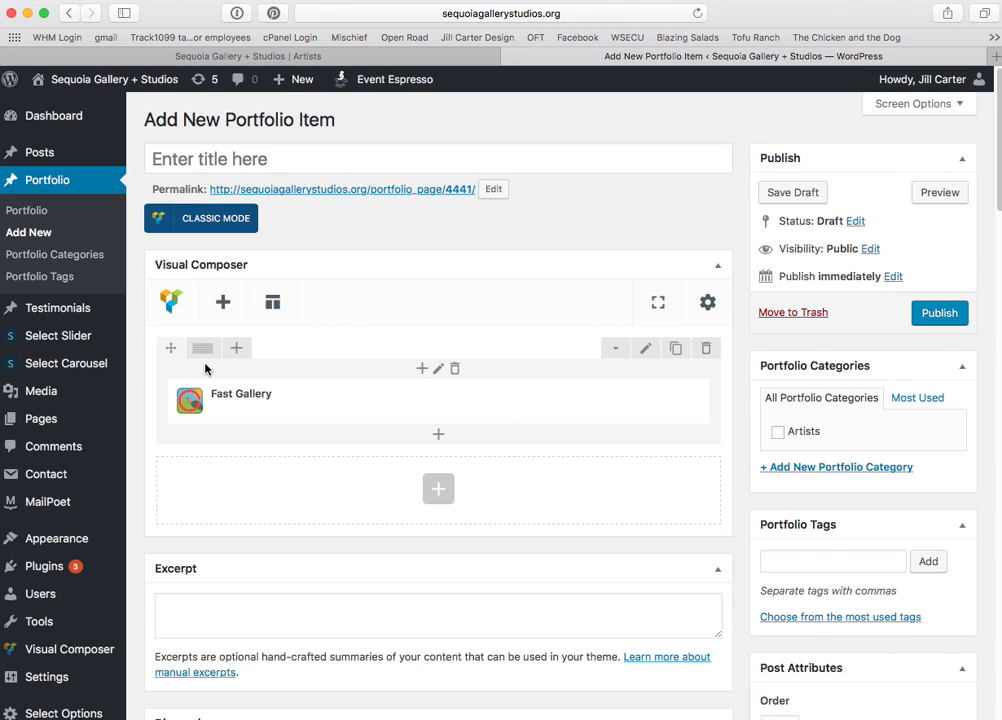
pyautogui.moveTo(202, 352)
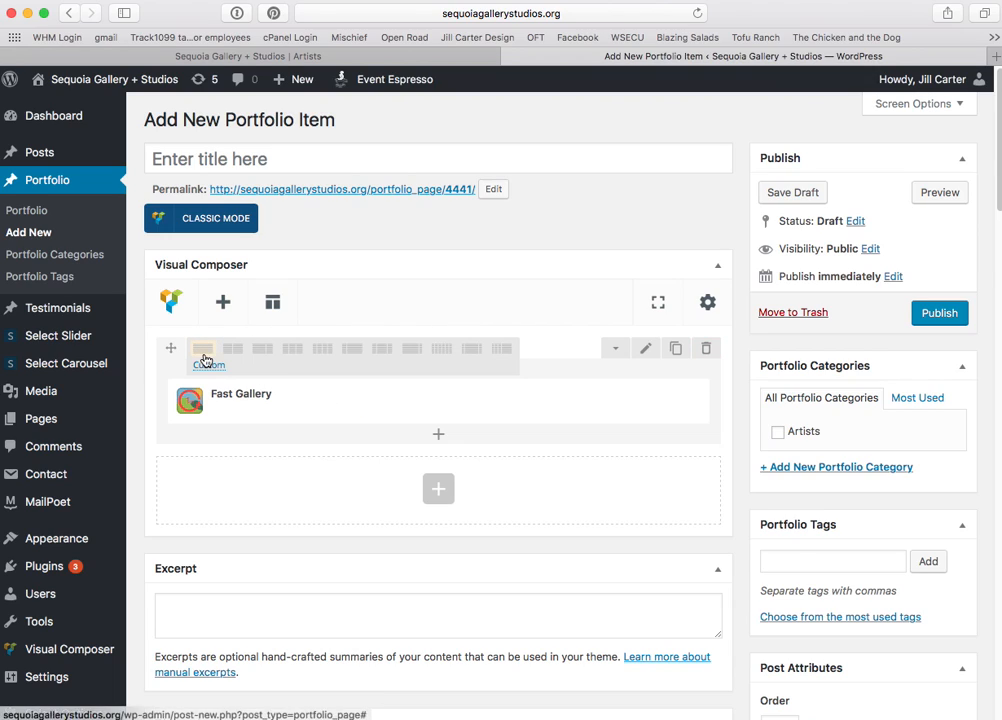
pyautogui.click(261, 353)
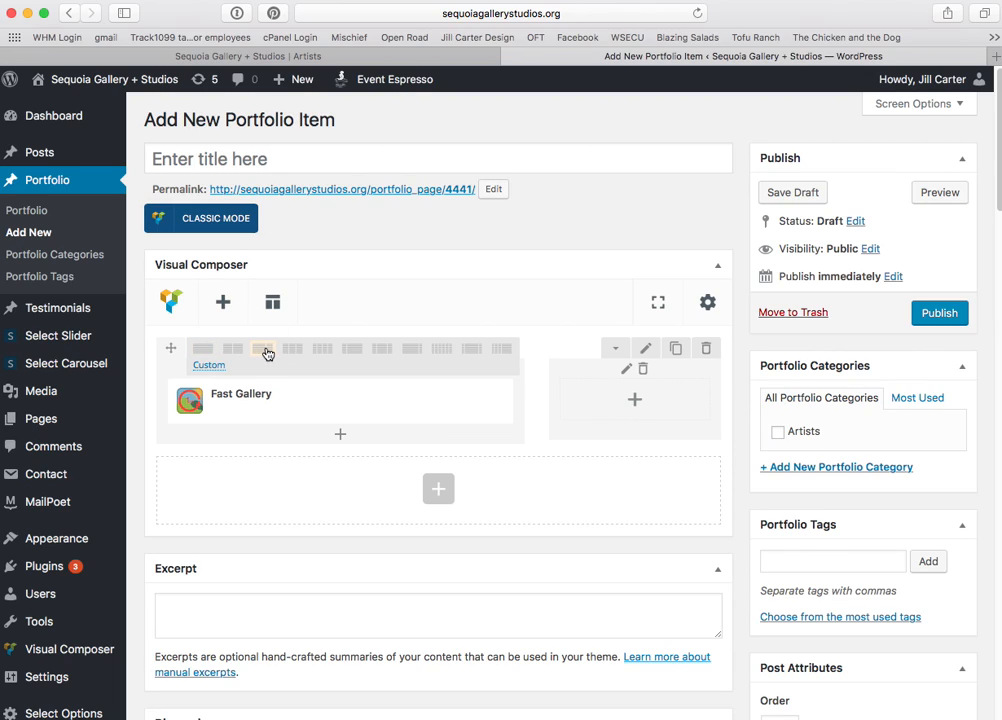
# Add a Text Block to the empty one-third column, replace its placeholder content with "Text" and save it
pyautogui.click(635, 403)
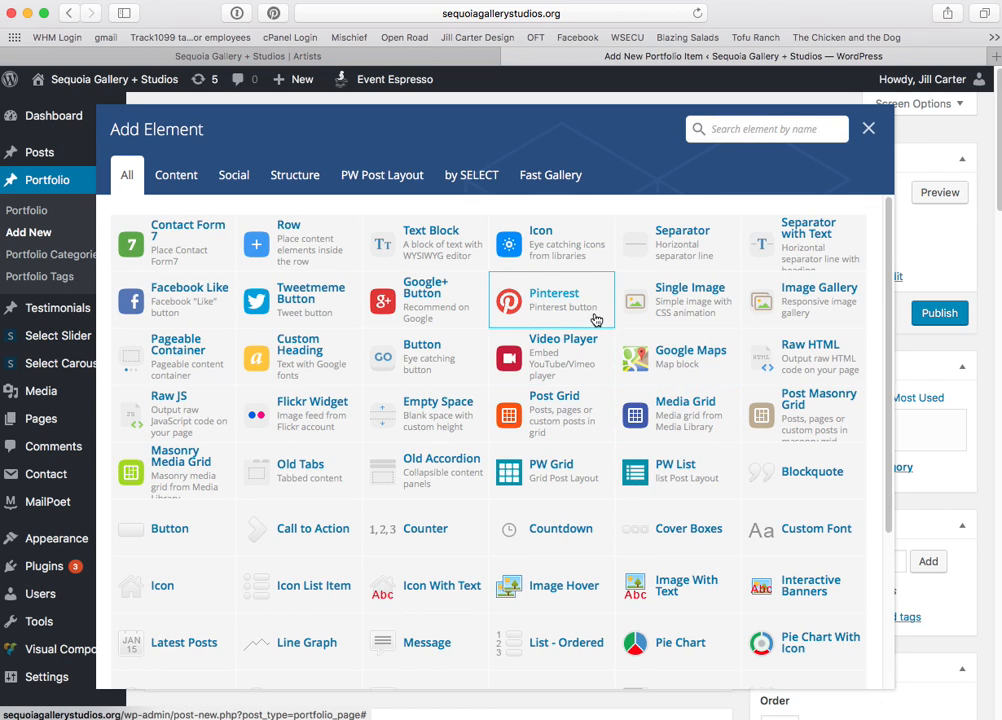
pyautogui.click(418, 250)
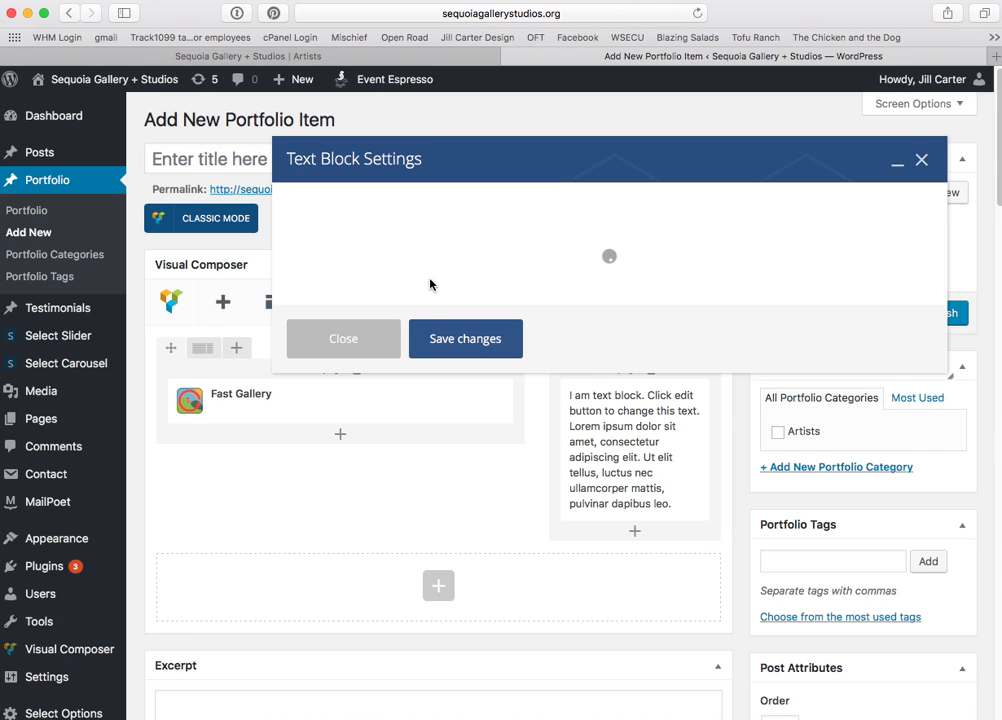
pyautogui.moveTo(698, 385); pyautogui.dragTo(240, 355)
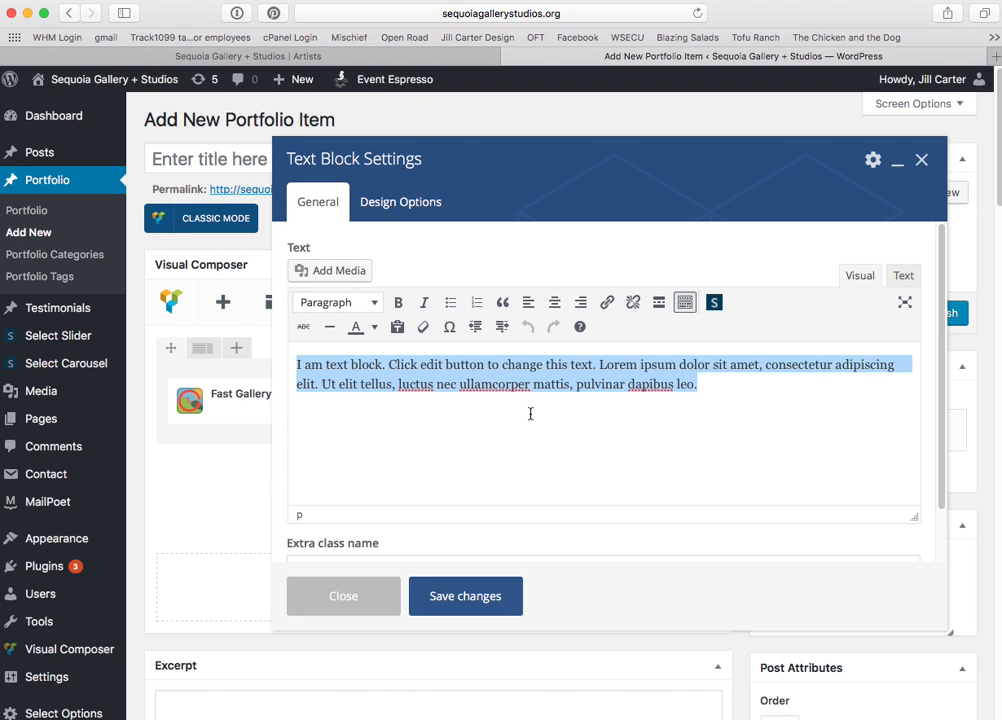
pyautogui.write('Text')
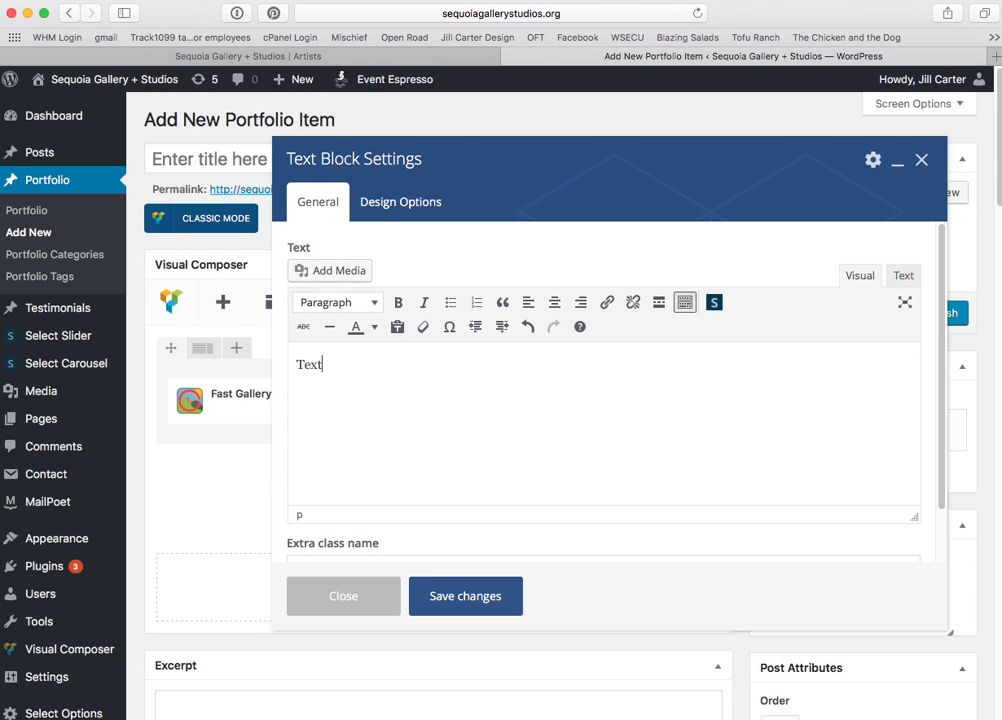
pyautogui.click(483, 595)
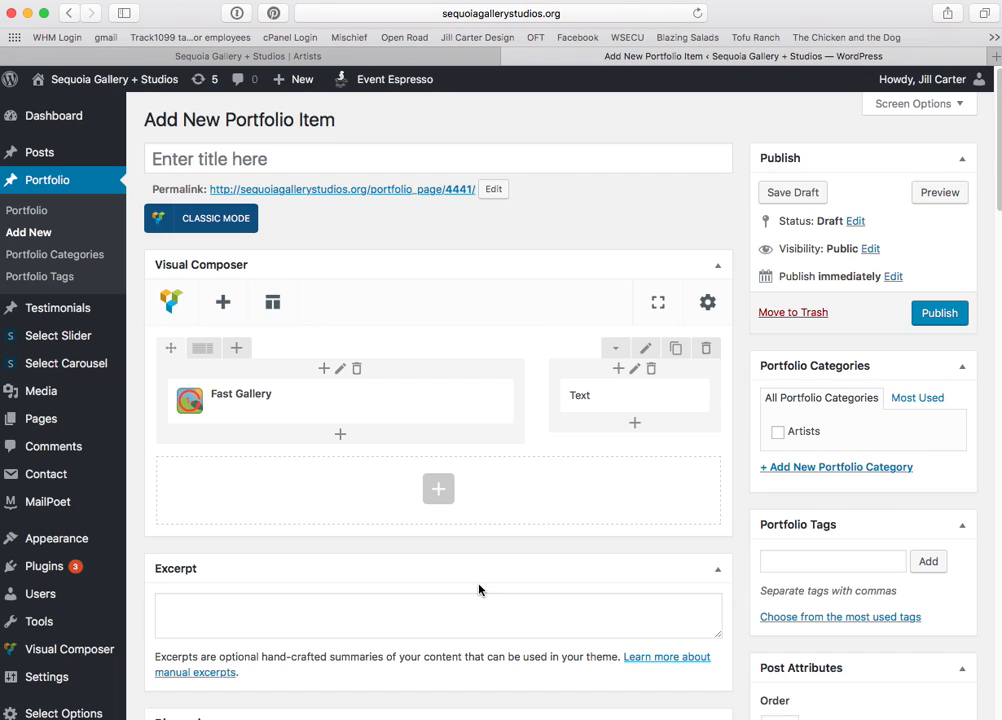
# Title the portfolio item "Test" and assign it to the Artists portfolio category
pyautogui.click(210, 165)
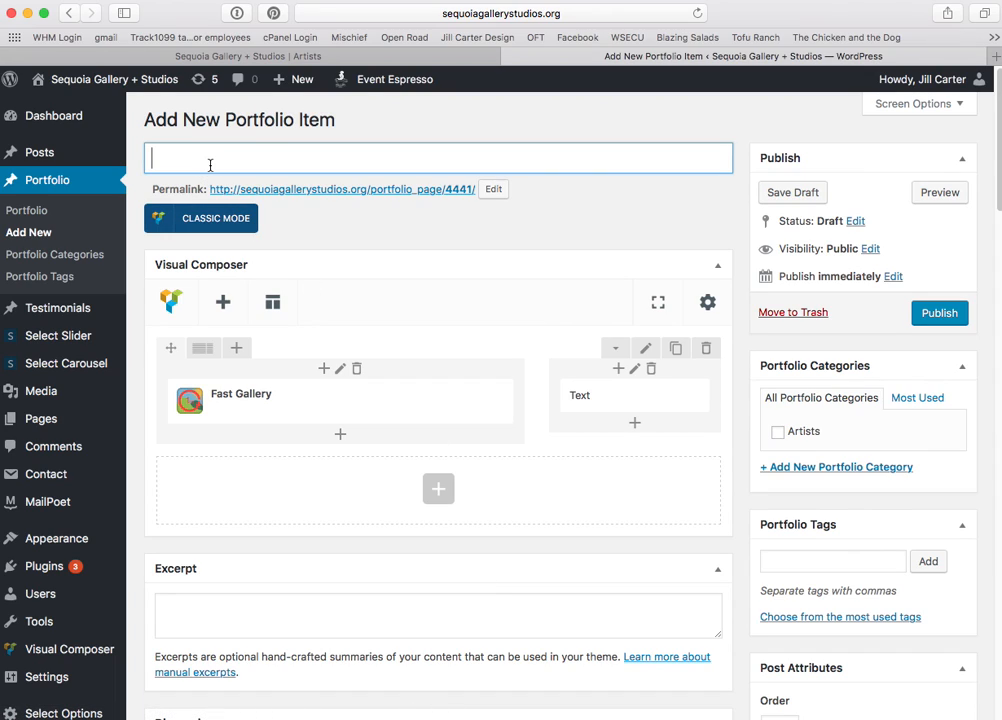
pyautogui.write('Test')
pyautogui.click(778, 434)
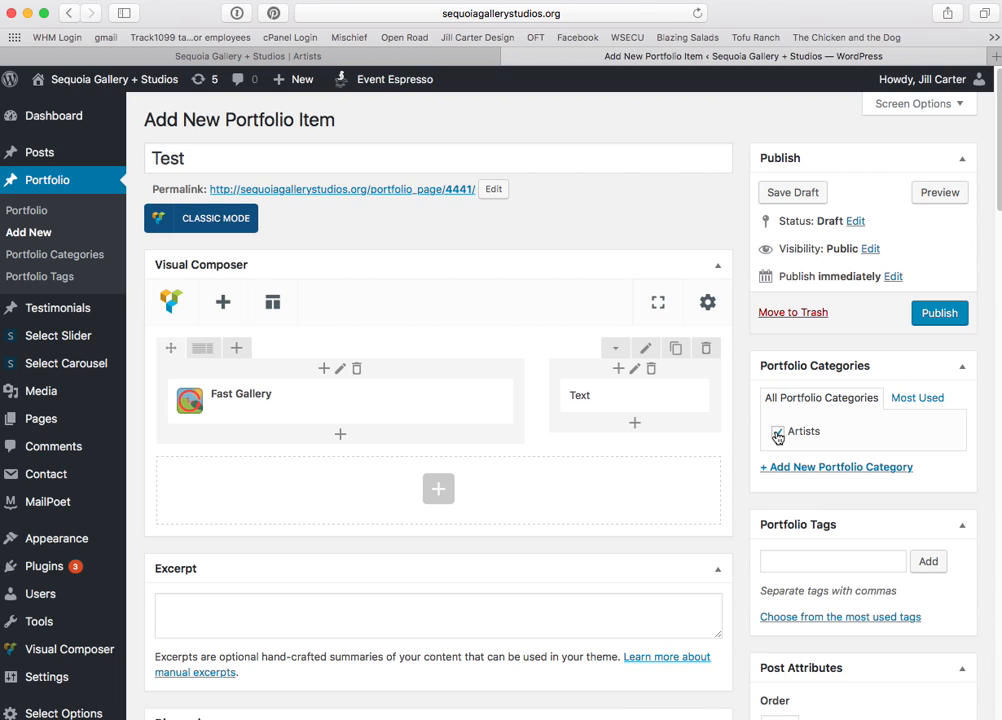
# Set the orange Tangerine Sunset twill scarf from the media library as the portfolio item's featured image
pyautogui.scroll(-3, 698, 487)
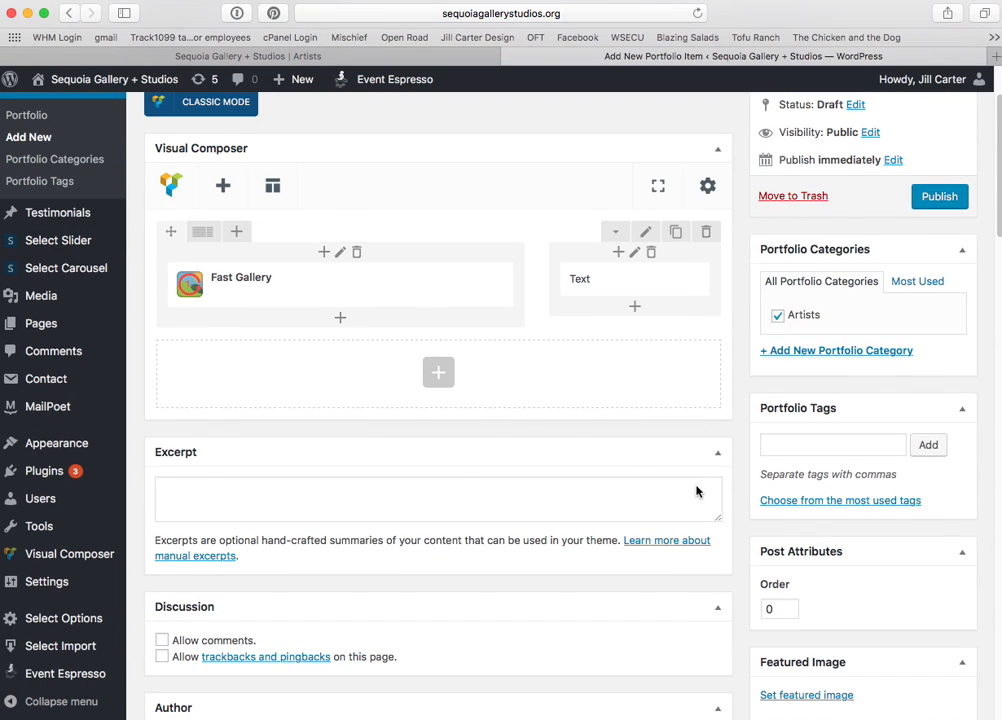
pyautogui.scroll(-2, 698, 487)
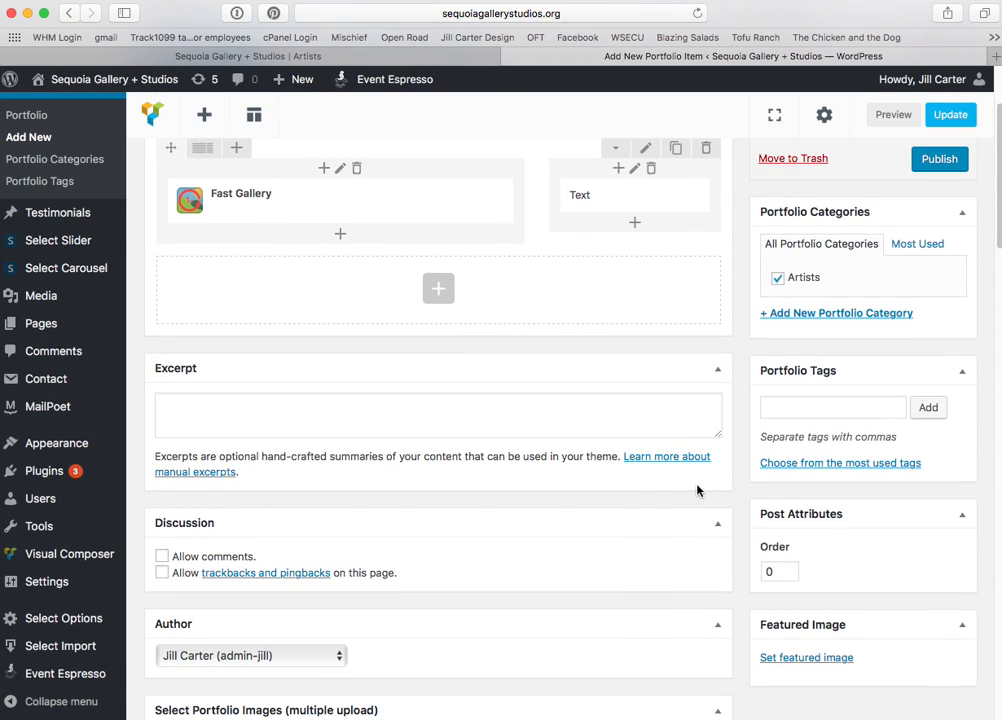
pyautogui.click(825, 662)
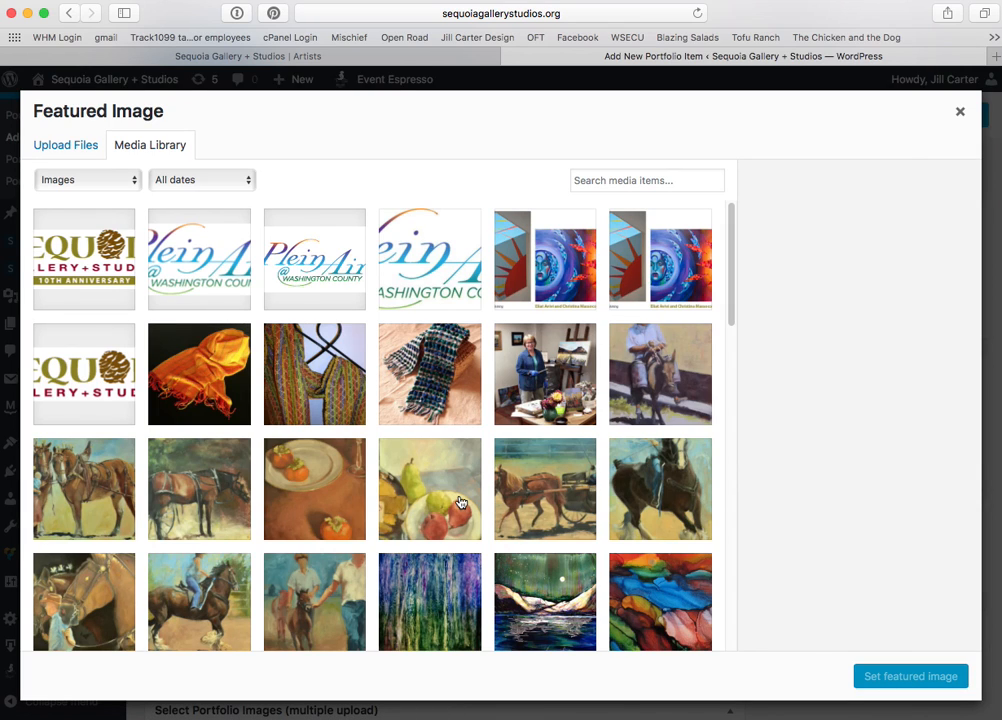
pyautogui.click(210, 362)
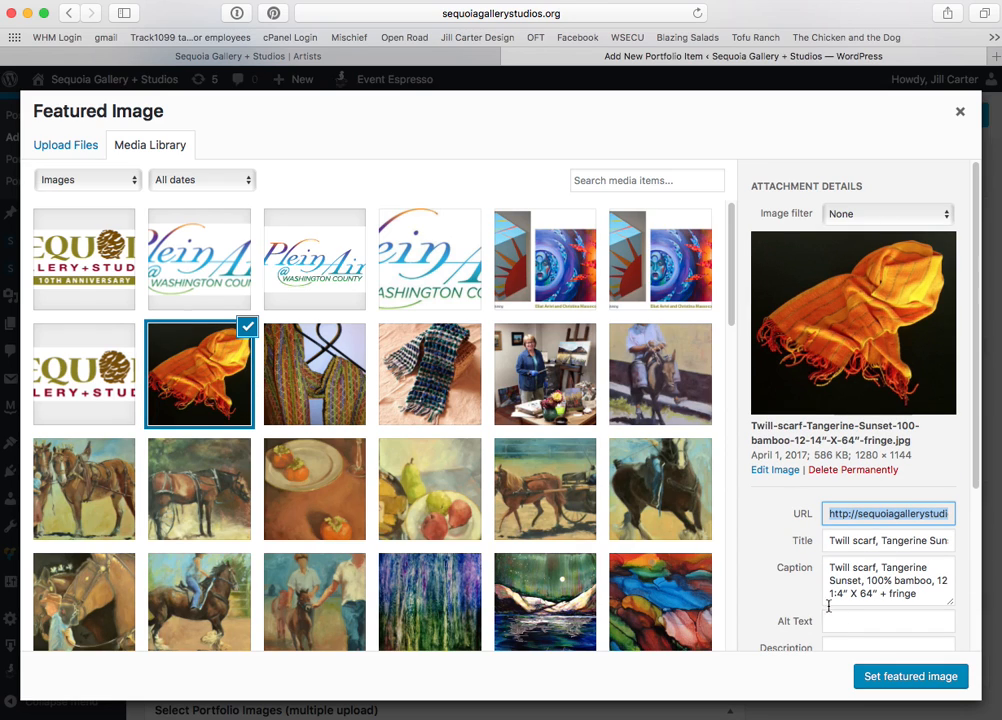
pyautogui.click(885, 676)
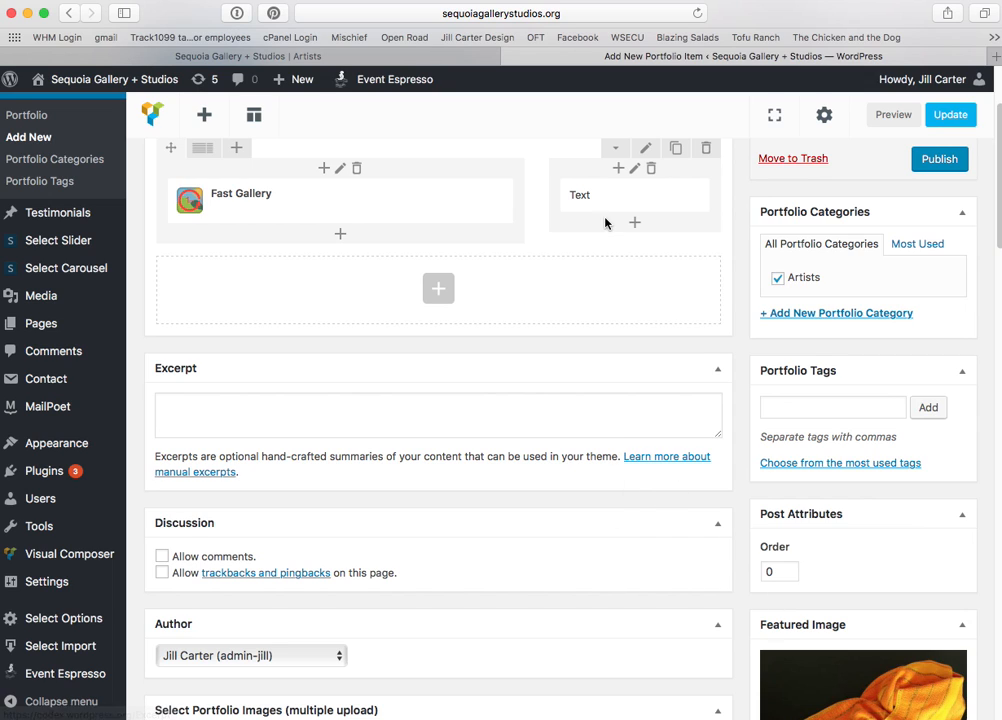
# Review which boxes are enabled in the editor's screen options, leaving the selection as it is
pyautogui.scroll(3, 570, 435)
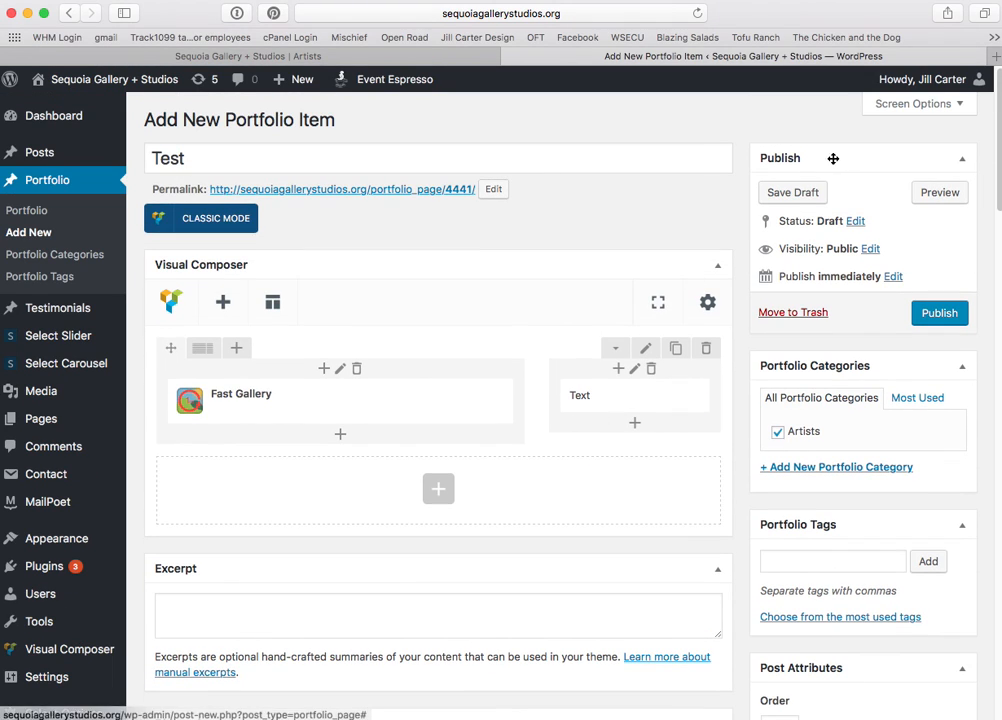
pyautogui.click(878, 103)
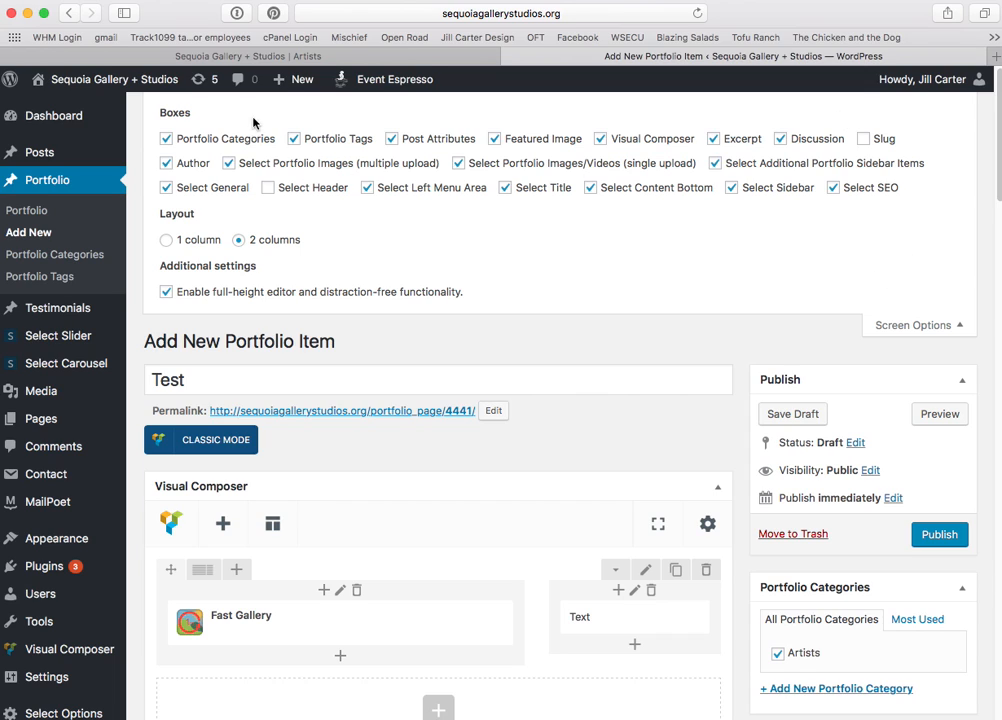
pyautogui.click(914, 325)
# Set the "Back To" Link in the Select General settings to the Artists page
pyautogui.scroll(-4, 512, 424)
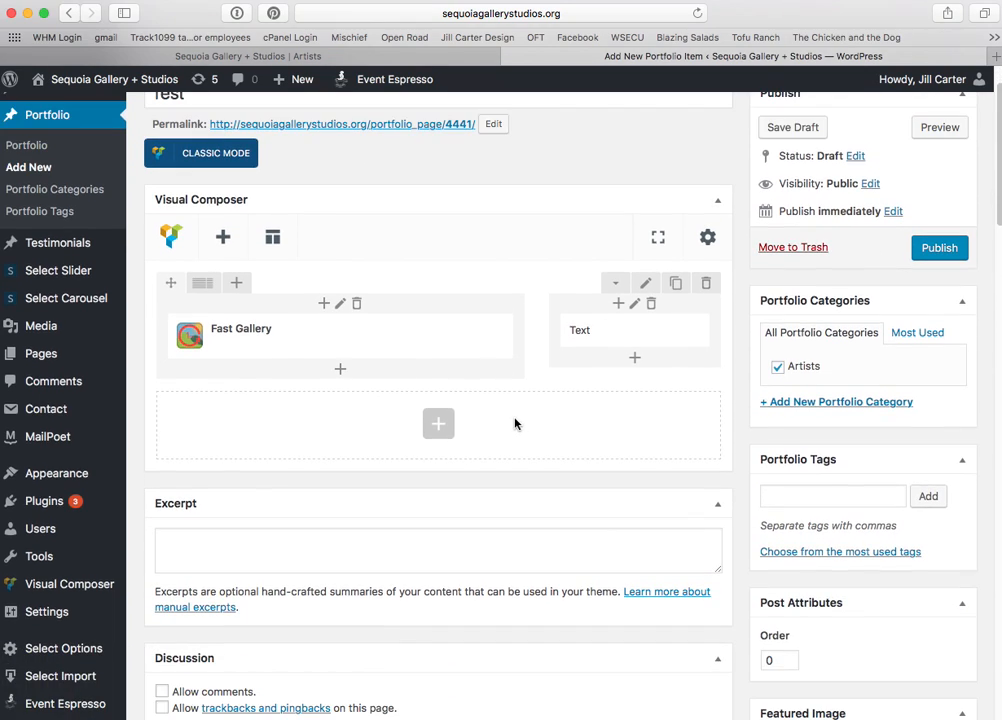
pyautogui.scroll(-10, 515, 424)
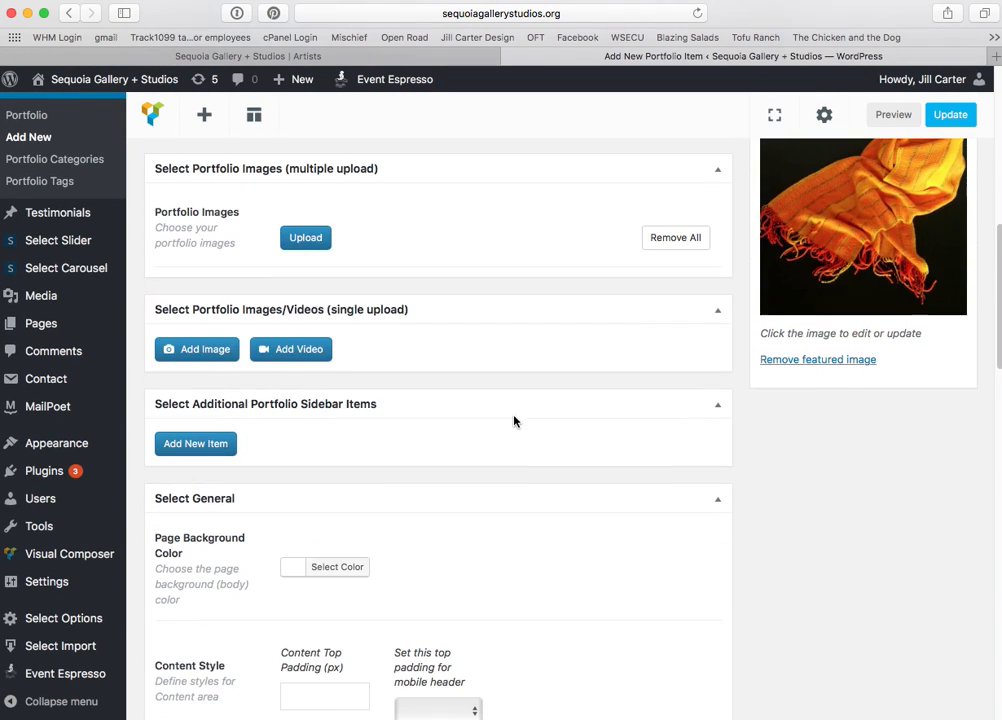
pyautogui.scroll(-10, 445, 530)
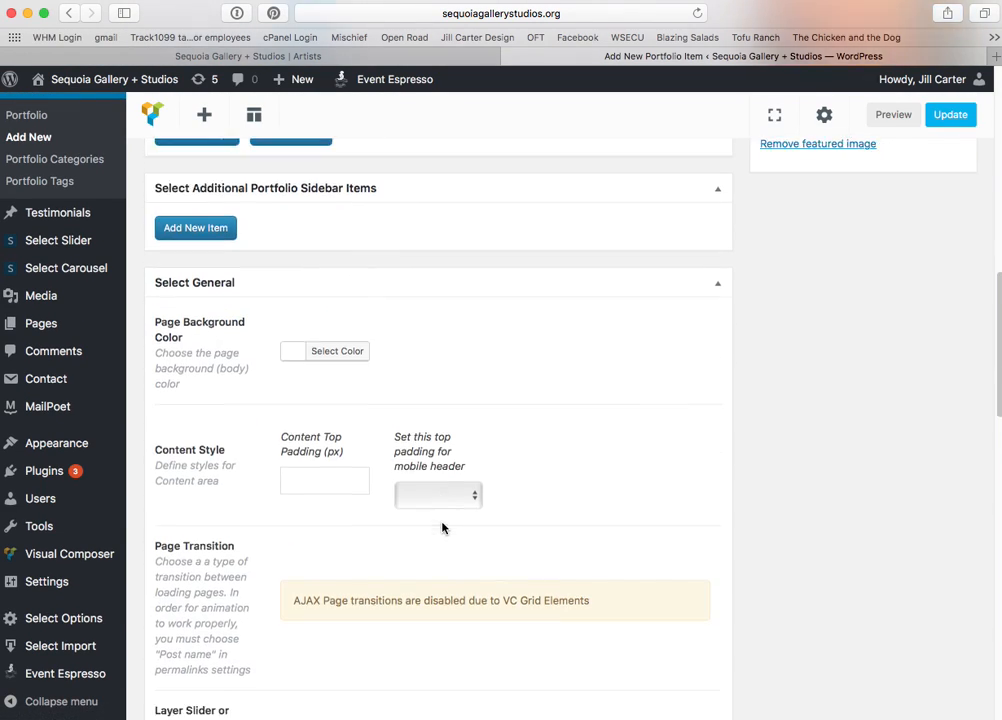
pyautogui.scroll(-17, 443, 527)
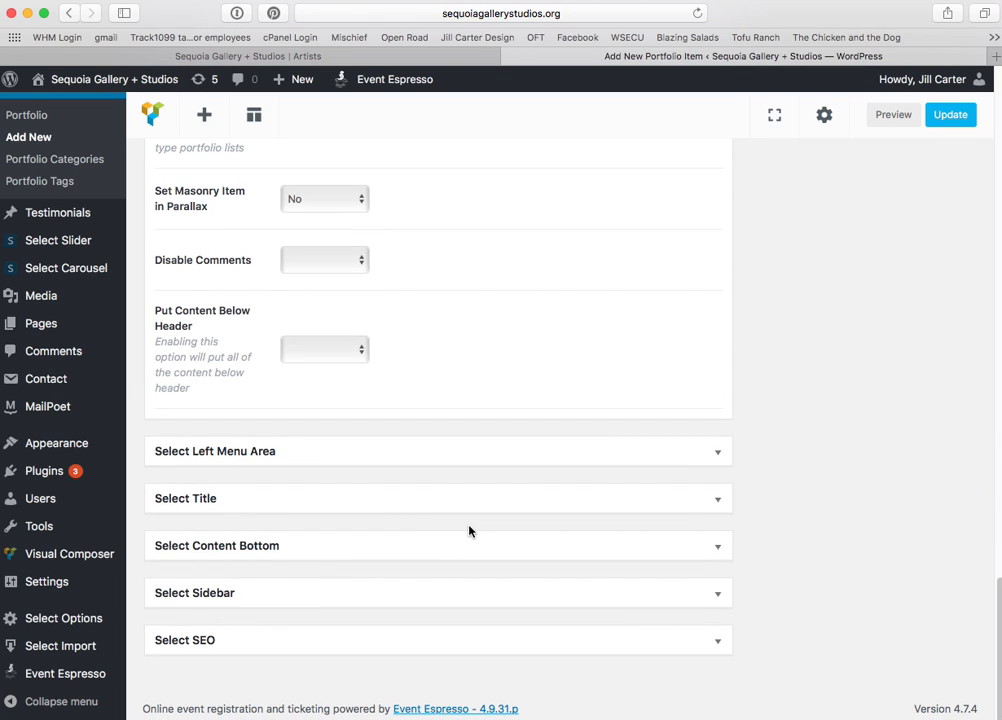
pyautogui.scroll(3, 472, 533)
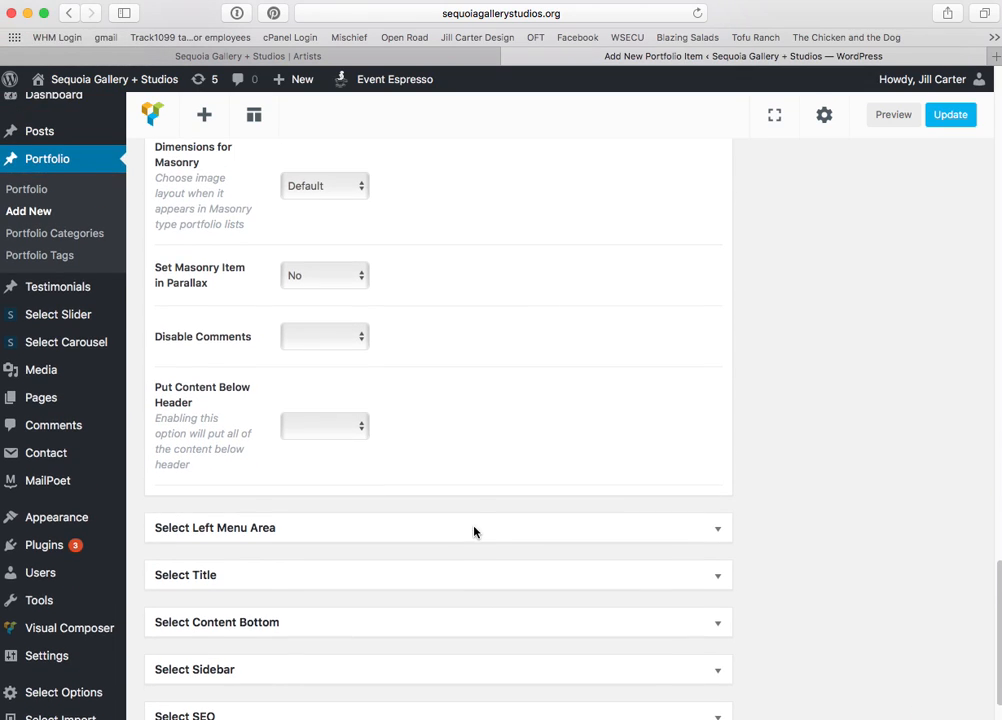
pyautogui.scroll(5, 474, 532)
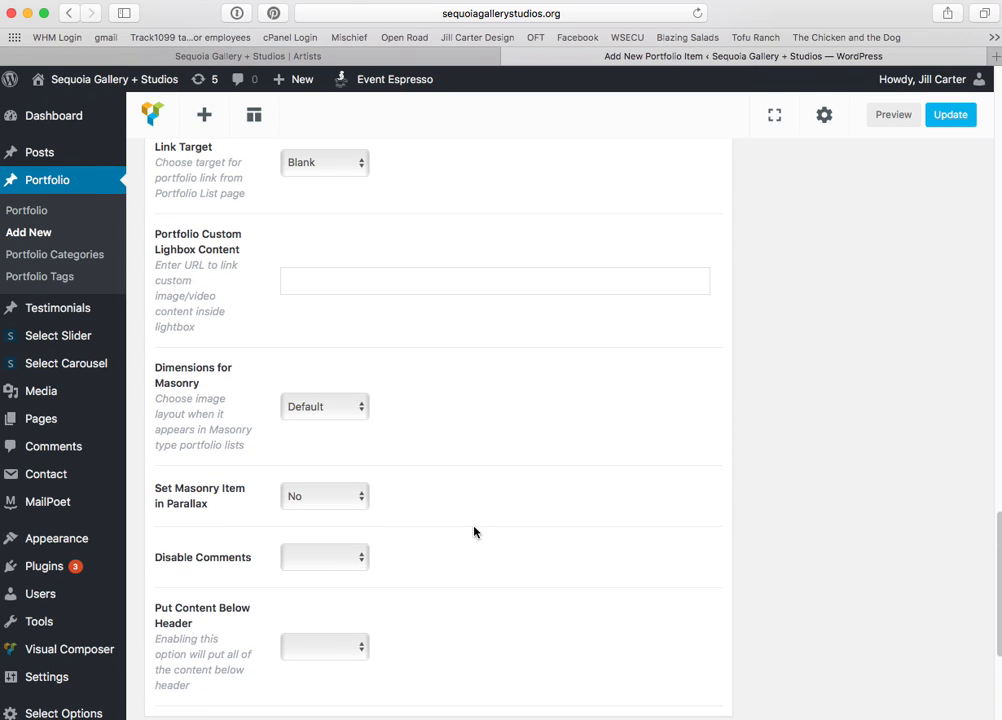
pyautogui.scroll(4, 474, 532)
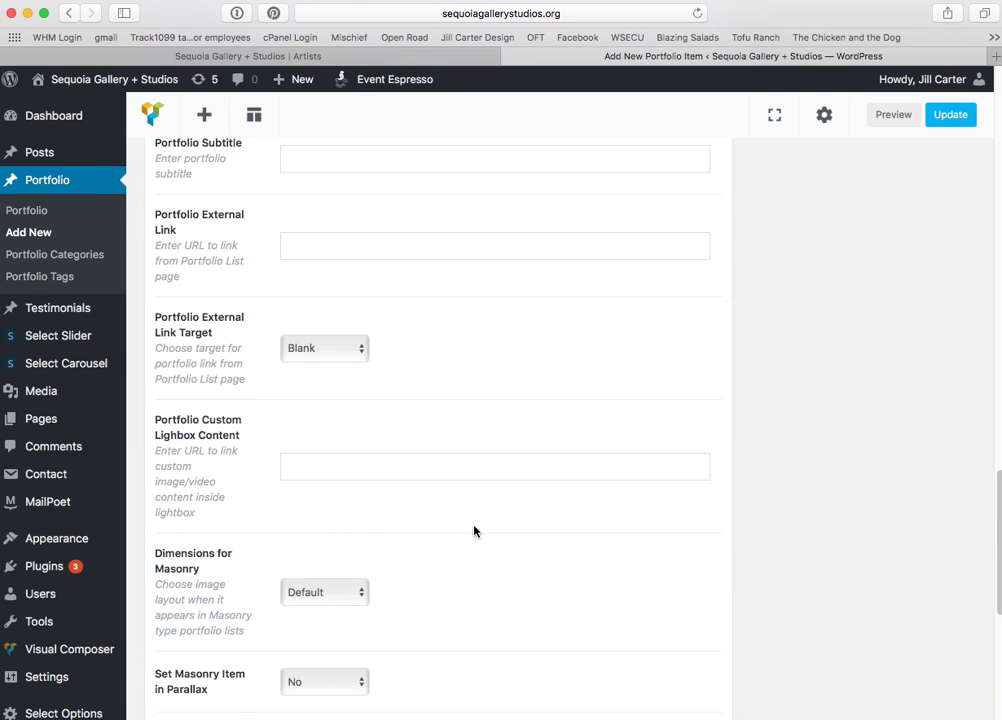
pyautogui.scroll(1, 474, 530)
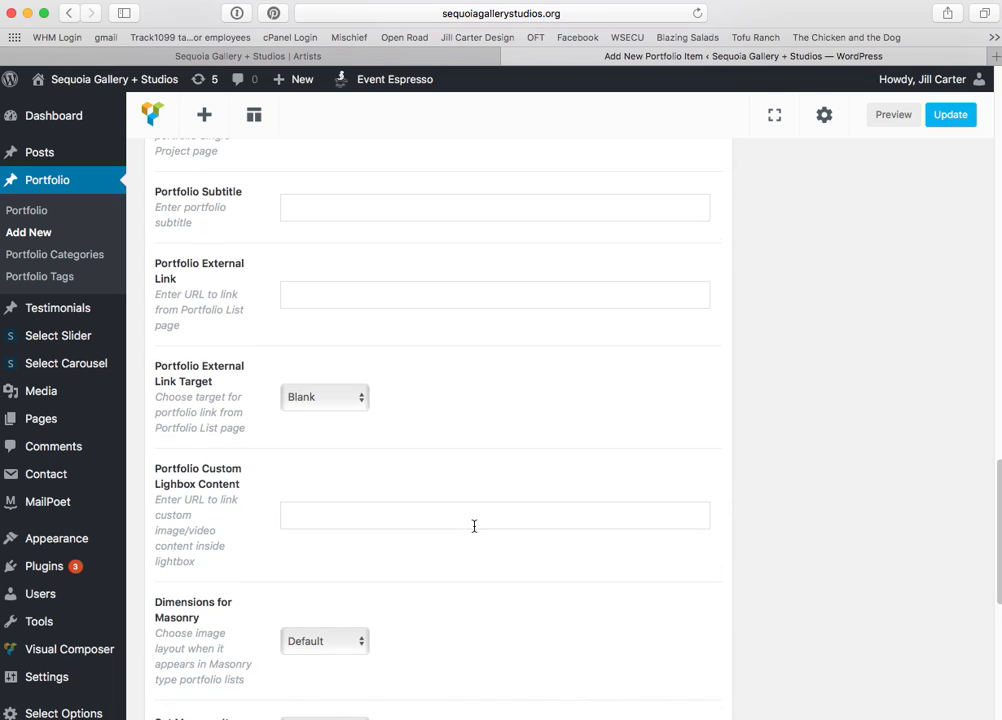
pyautogui.scroll(2, 474, 526)
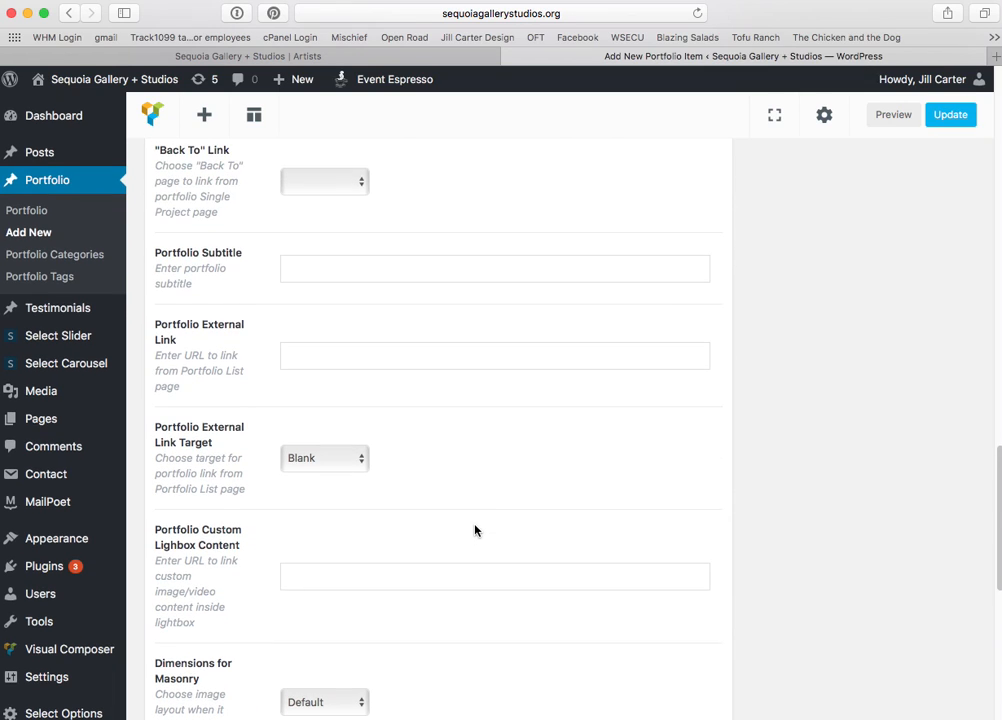
pyautogui.scroll(6, 433, 301)
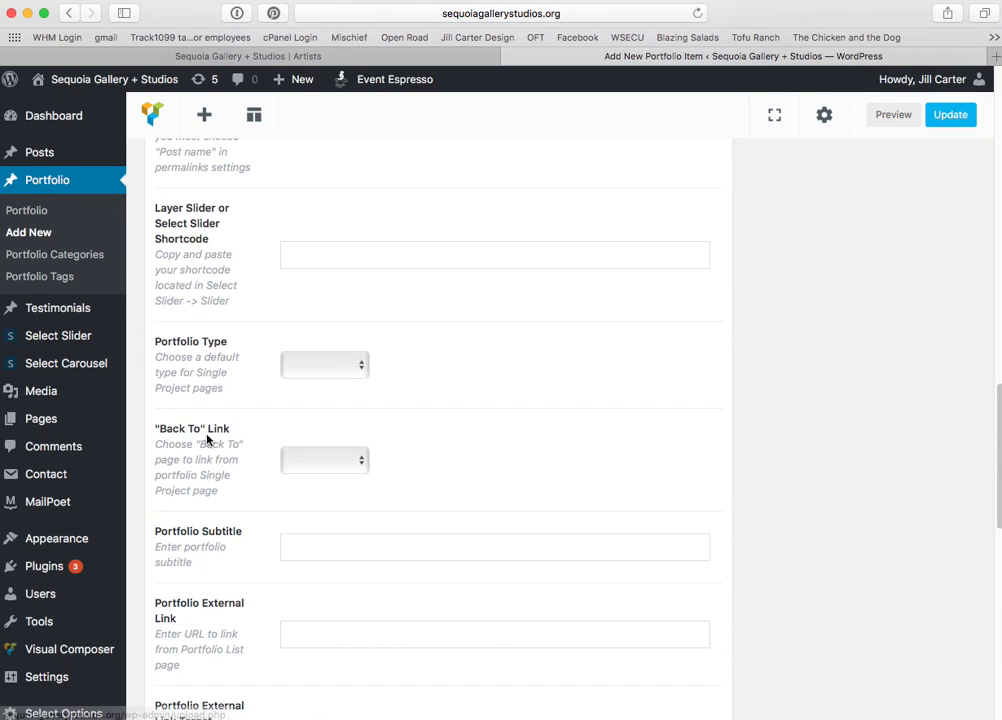
pyautogui.click(326, 469)
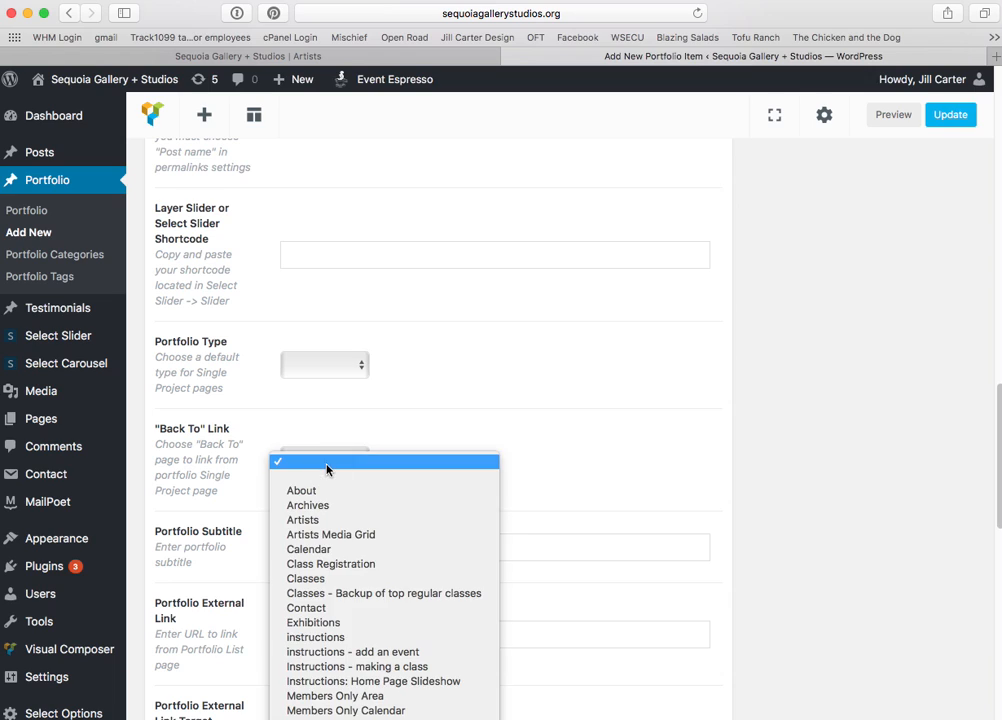
pyautogui.click(303, 520)
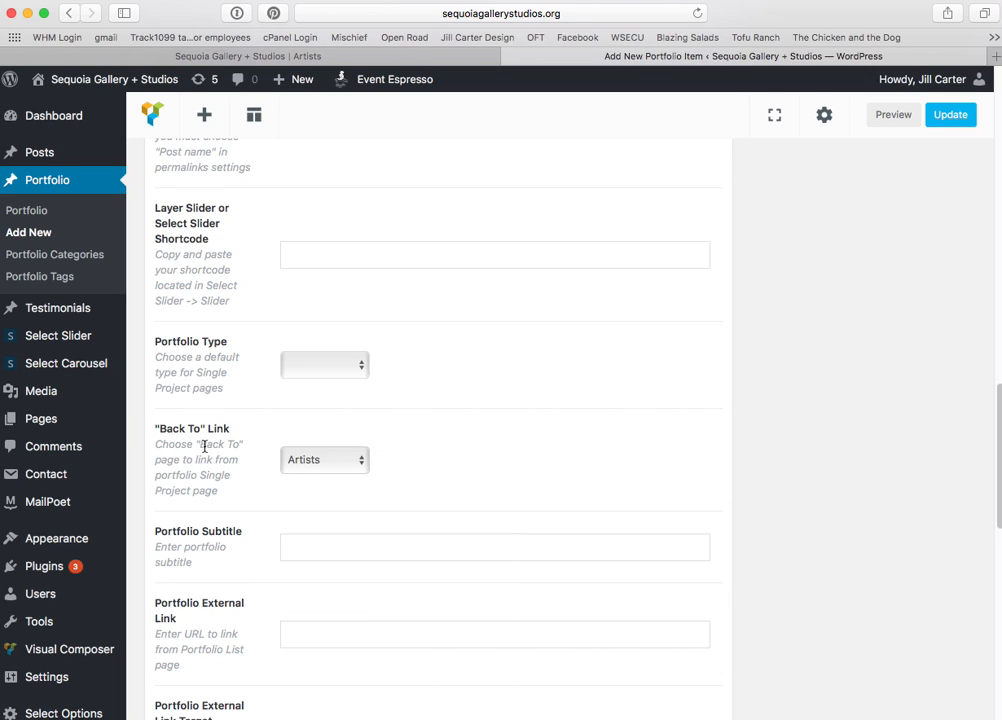
pyautogui.click(318, 472)
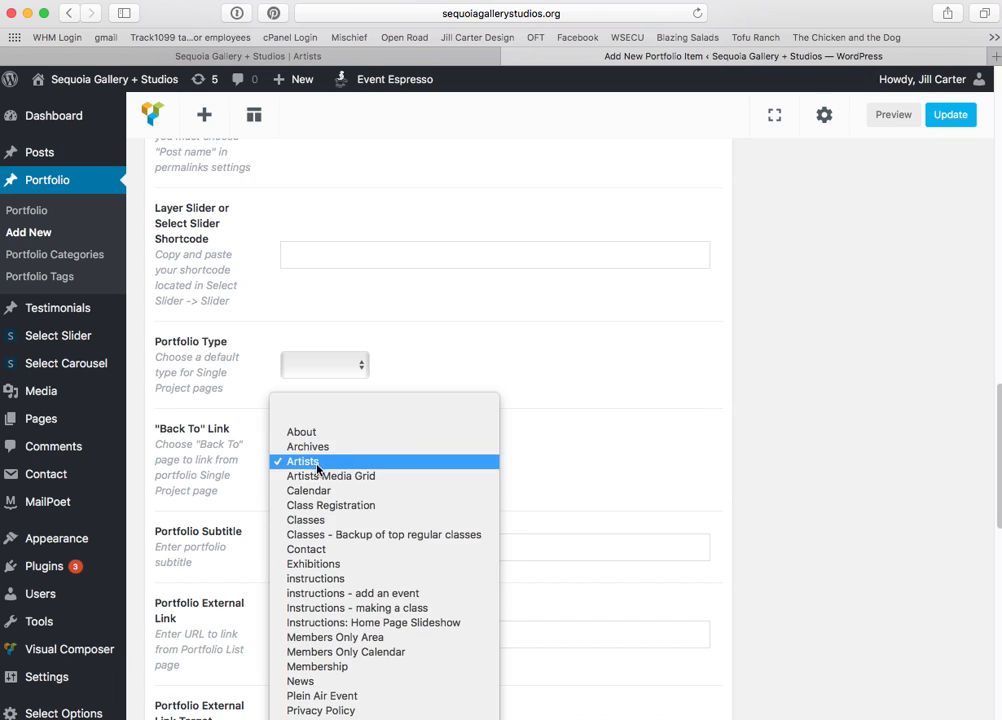
pyautogui.click(353, 456)
# Check the "Back To" Link within the Select General settings and publish the Test portfolio item
pyautogui.scroll(2, 537, 355)
pyautogui.scroll(8, 537, 355)
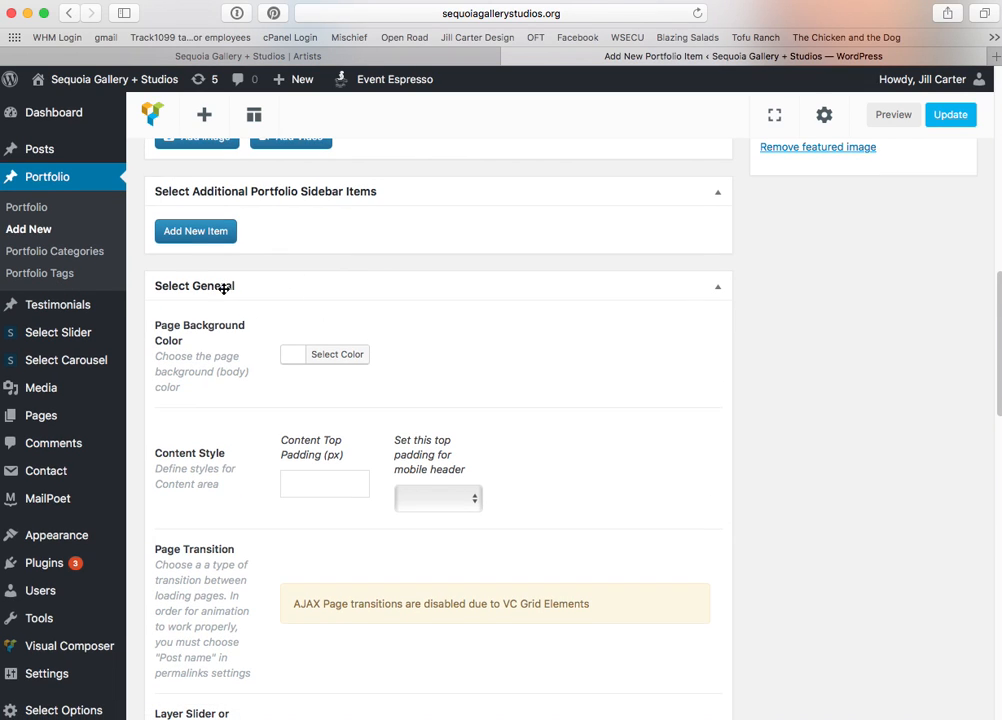
pyautogui.scroll(-2, 446, 380)
pyautogui.scroll(-5, 446, 380)
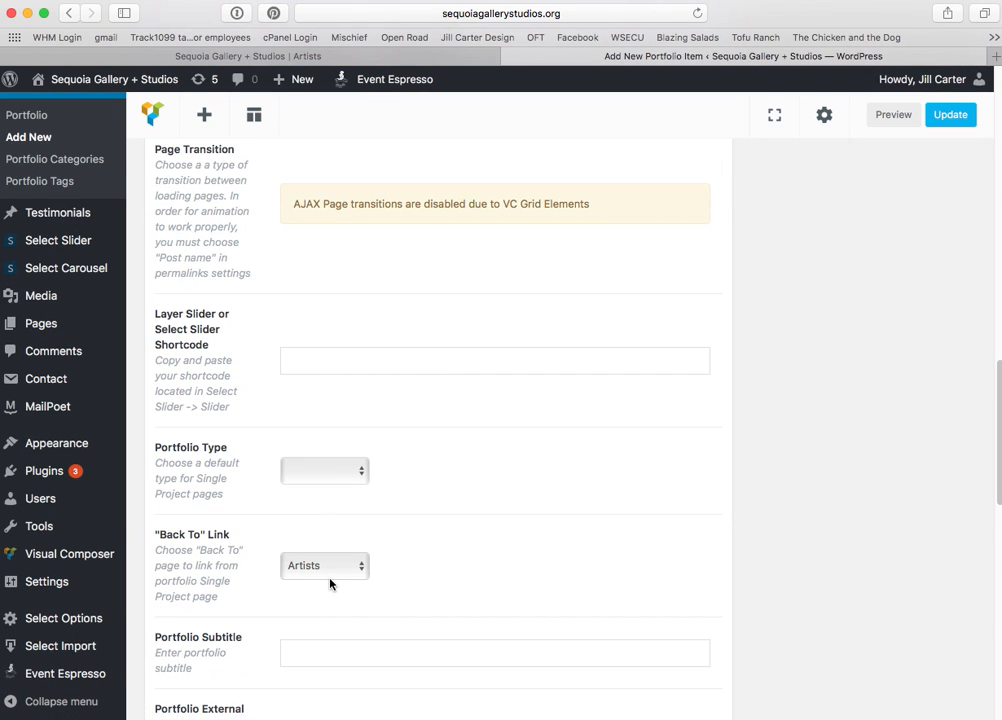
pyautogui.scroll(20, 735, 434)
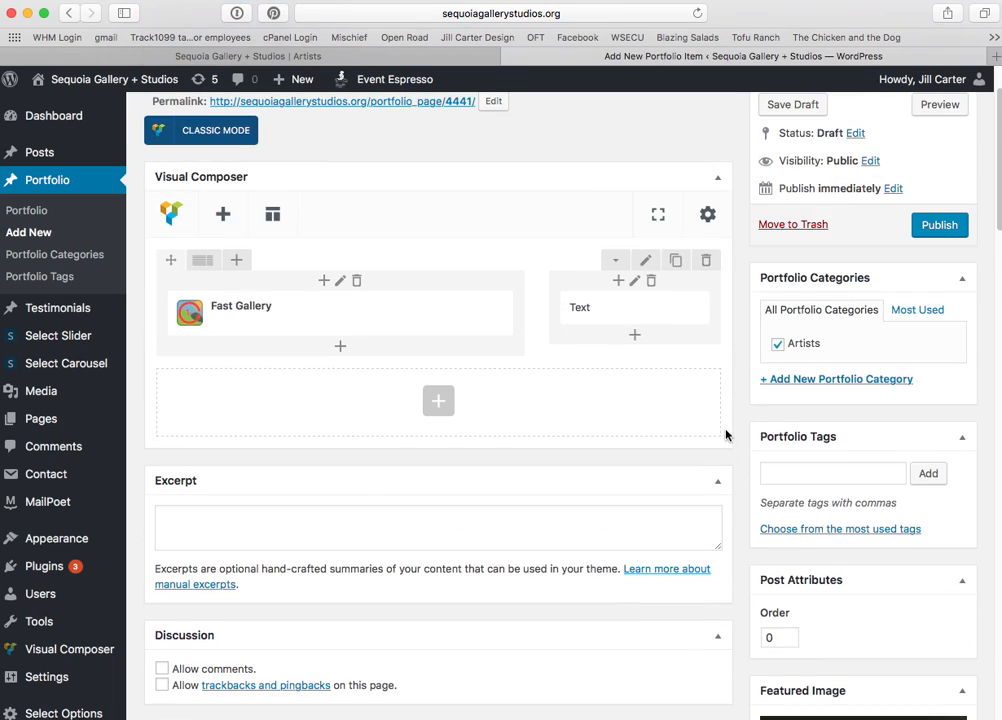
pyautogui.click(939, 248)
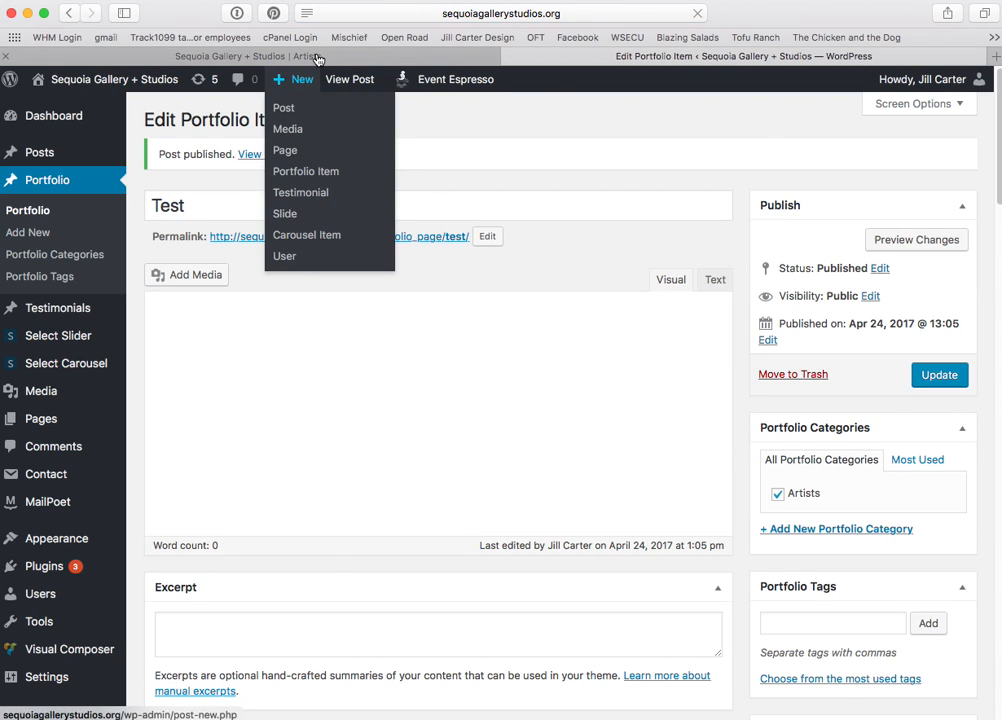
# View the Test item from the refreshed public Artists page and follow its link to the adjacent portfolio item
pyautogui.click(318, 57)
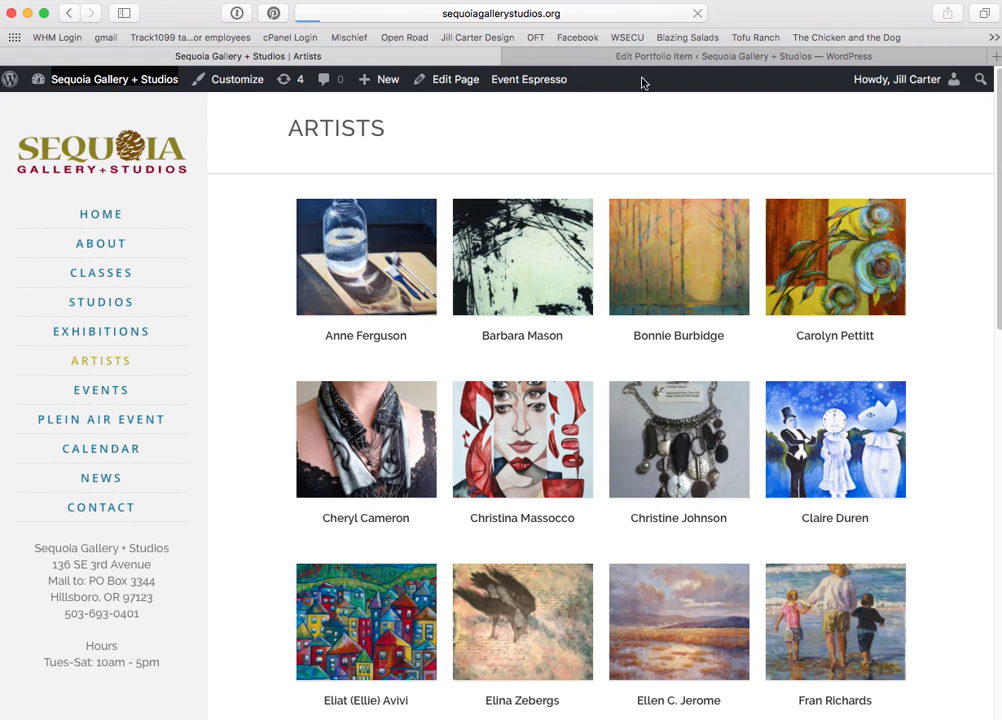
pyautogui.click(297, 420)
pyautogui.scroll(-3, 292, 418)
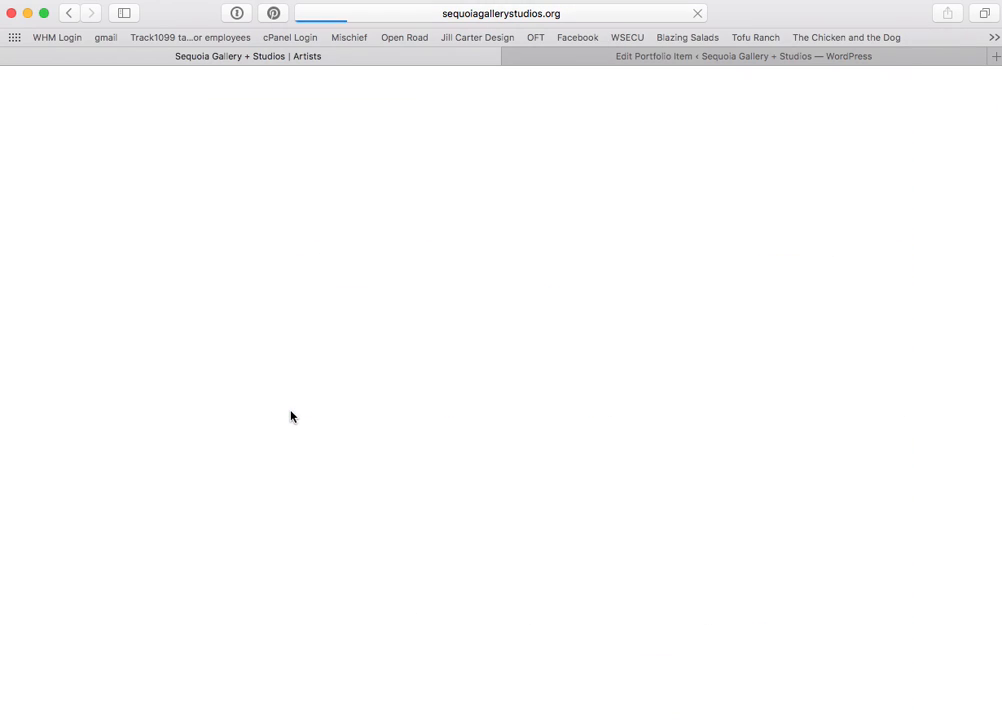
pyautogui.scroll(-10, 457, 425)
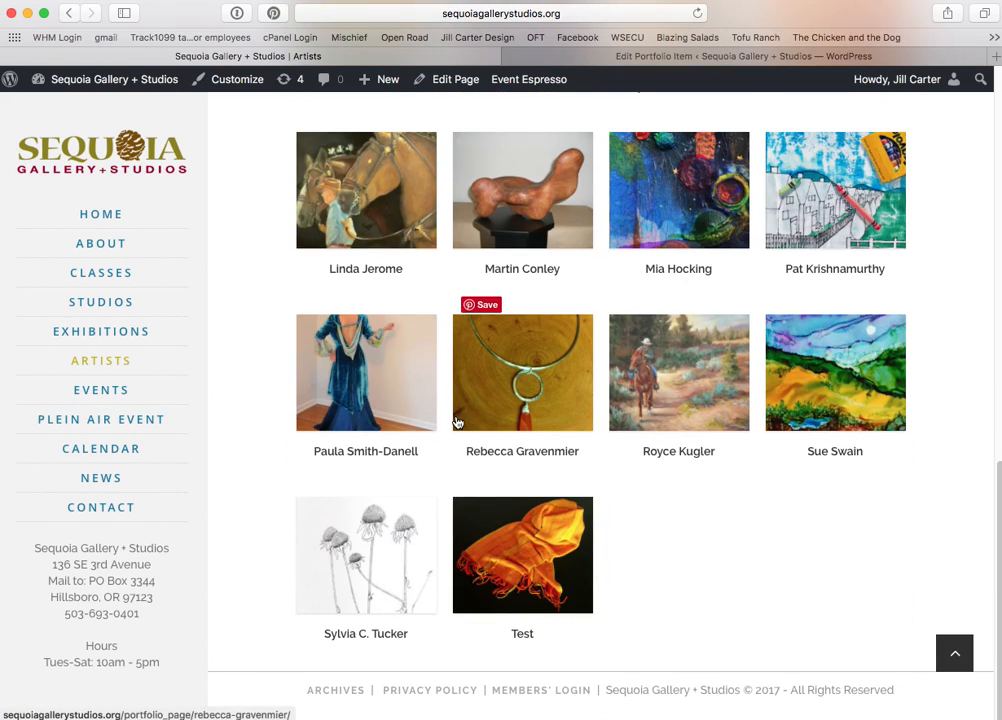
pyautogui.click(528, 594)
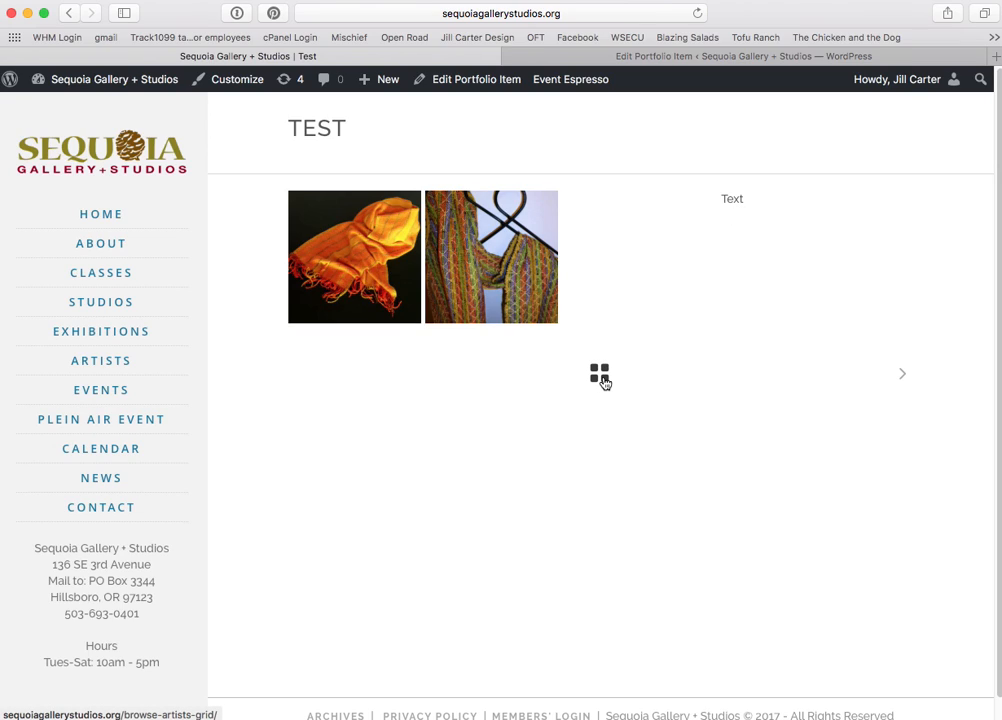
pyautogui.click(902, 376)
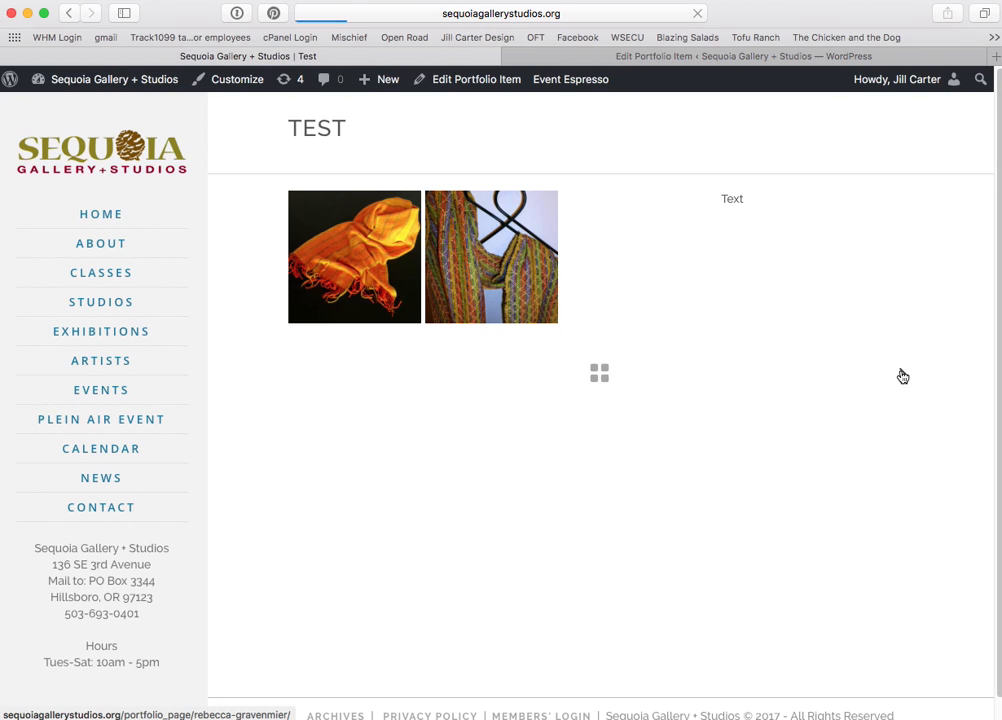